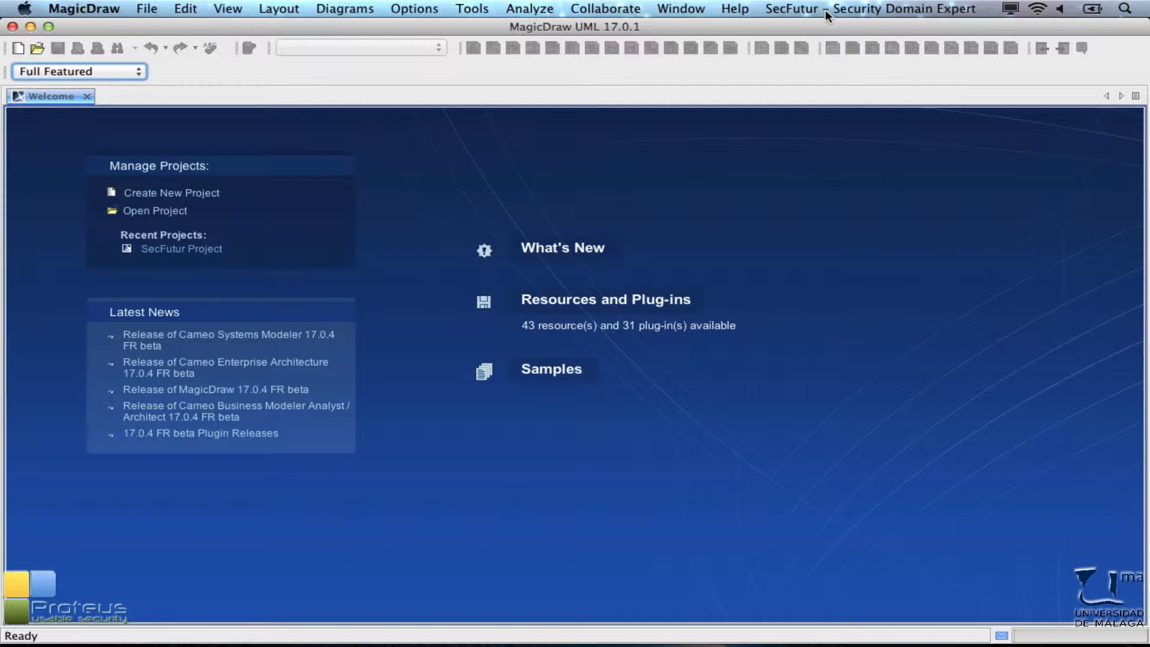
Step: Create a new Domain Security Metamodel through the SecFutur plug-in and acknowledge the confirmation
click(824, 9)
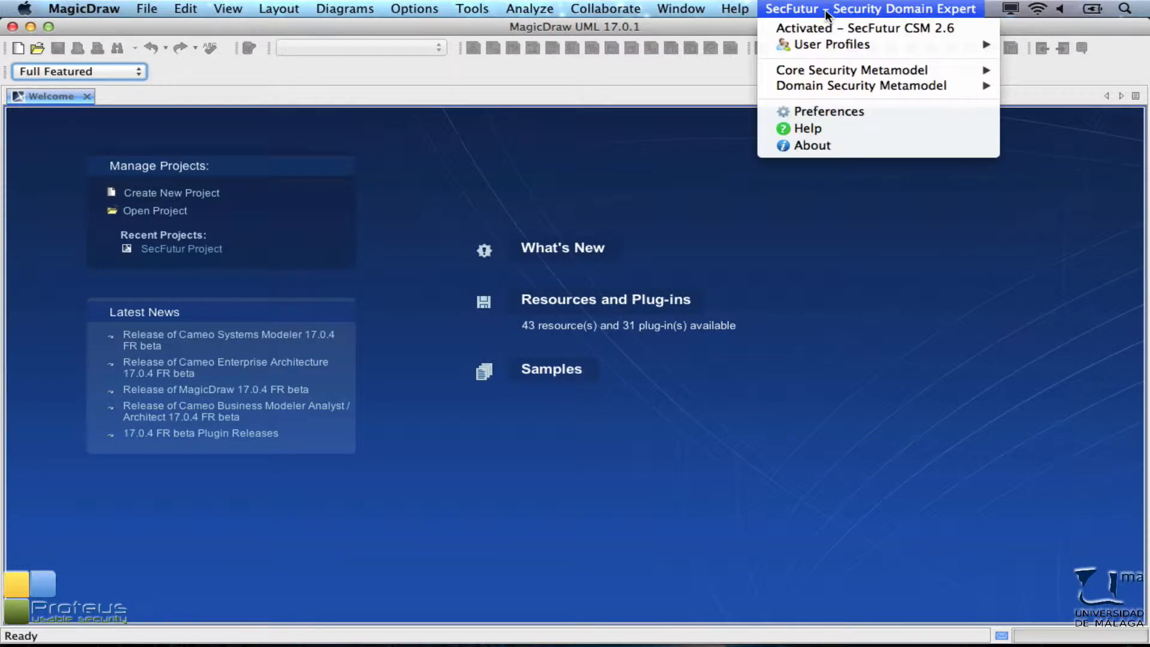
mouse_move(837, 84)
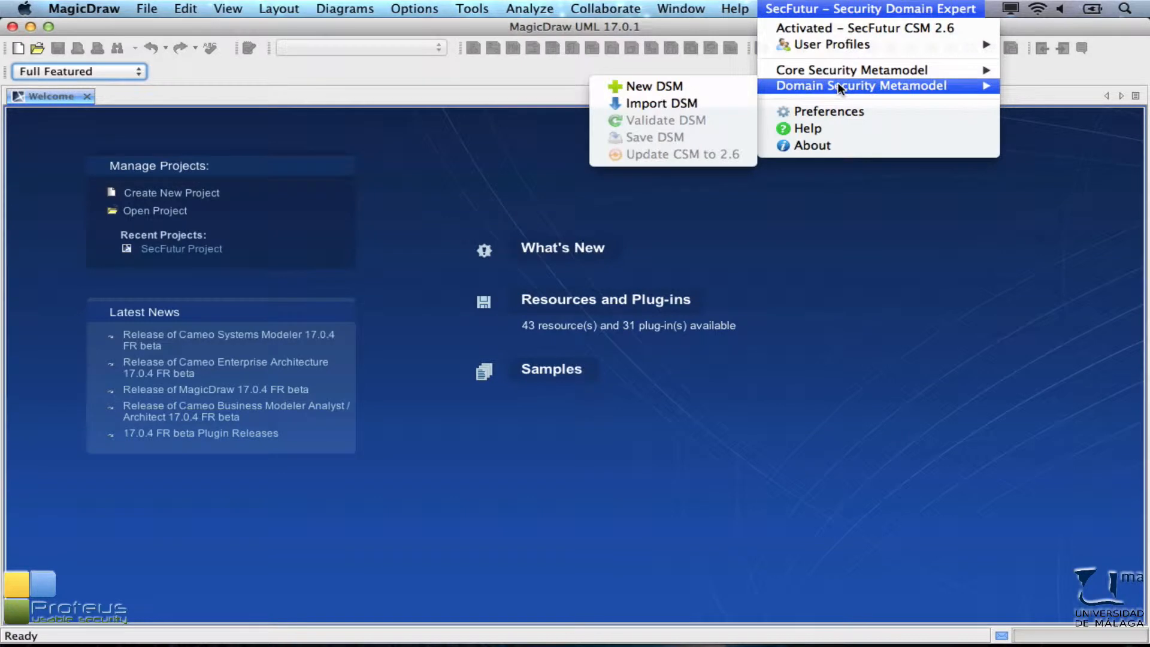
click(701, 89)
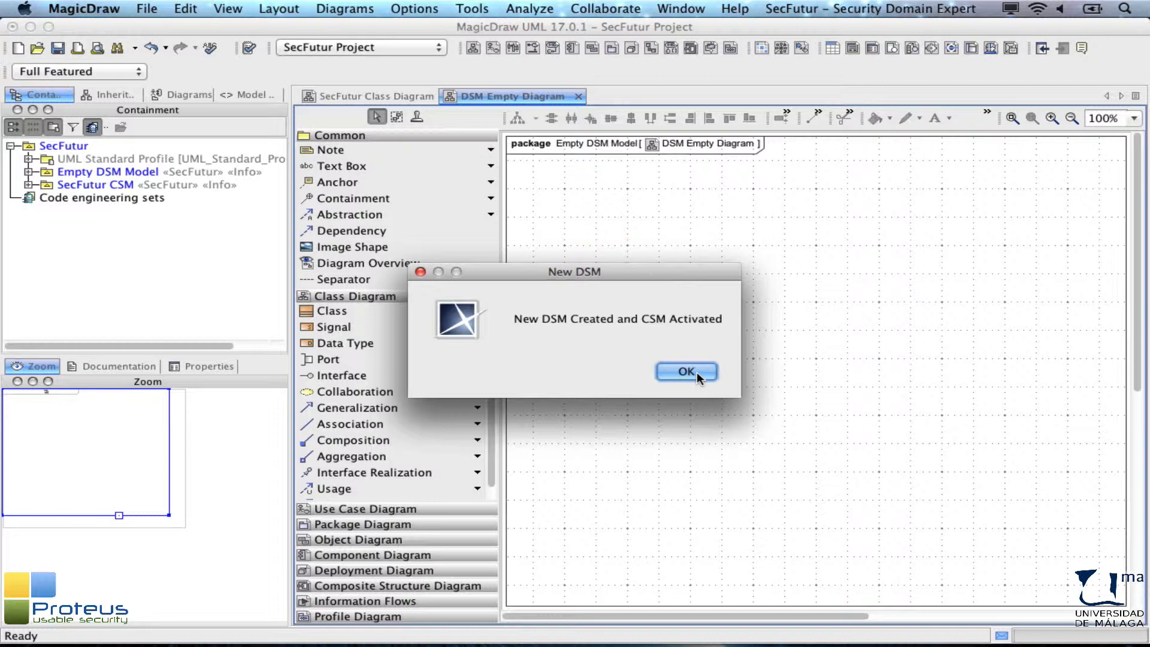
click(685, 372)
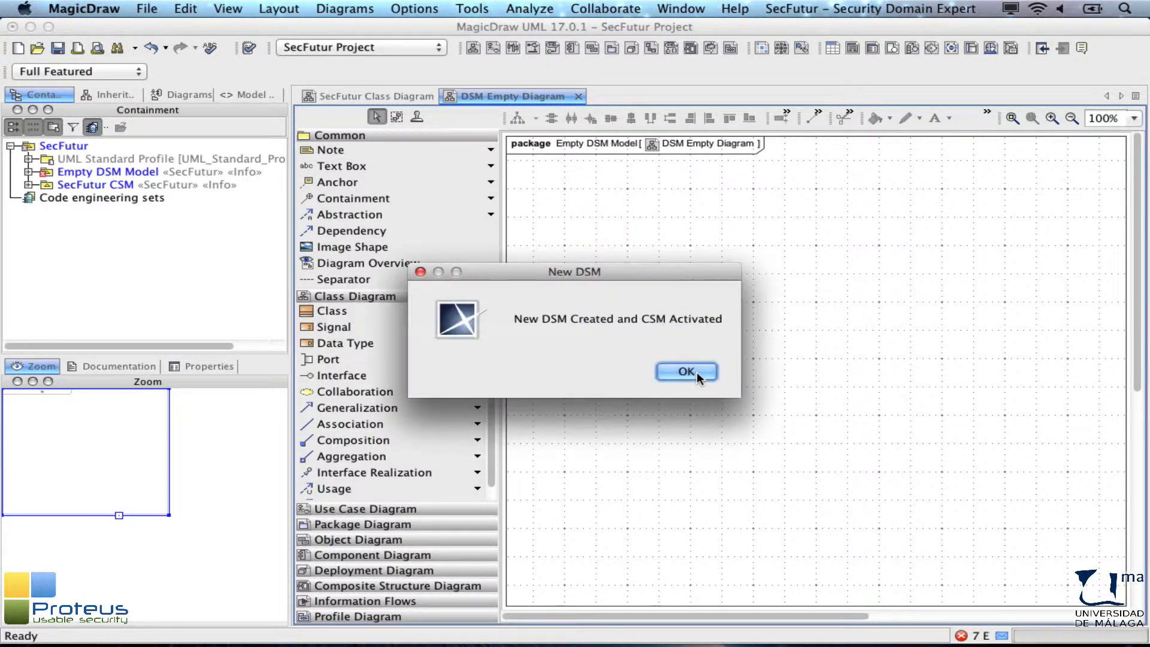
click(696, 374)
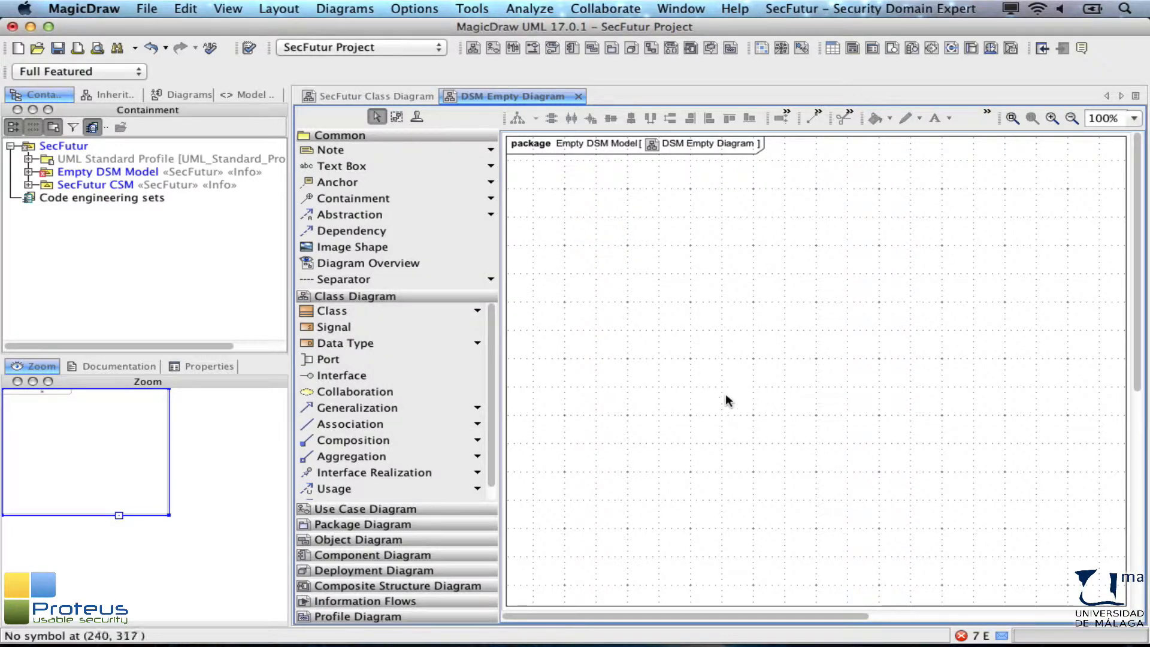
Step: Open the active validation results and enlarge the panel to examine the listed errors
click(960, 634)
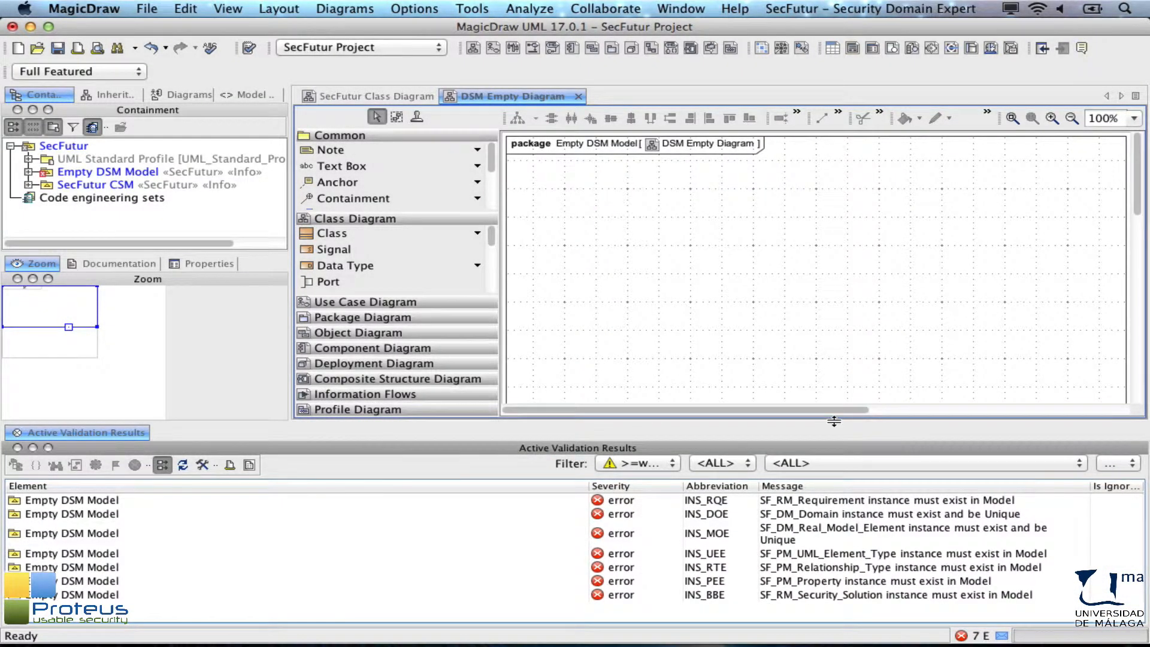
drag(834, 421, 831, 481)
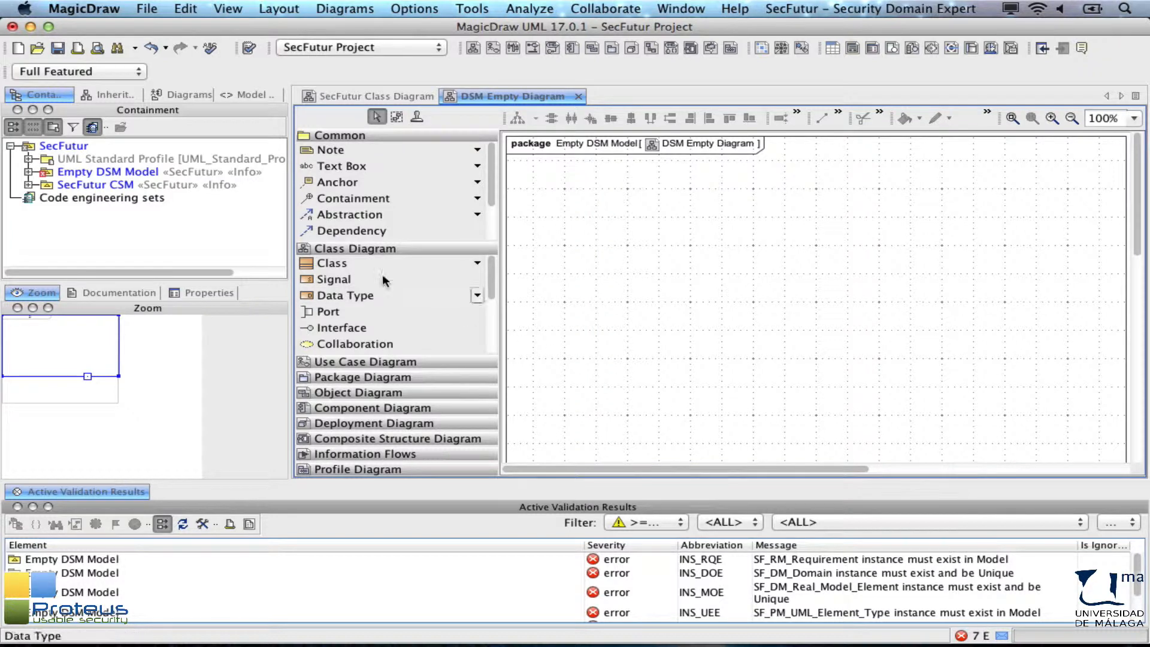
Step: Rename the Empty DSM Model package to Set-Top Box DSM
click(143, 173)
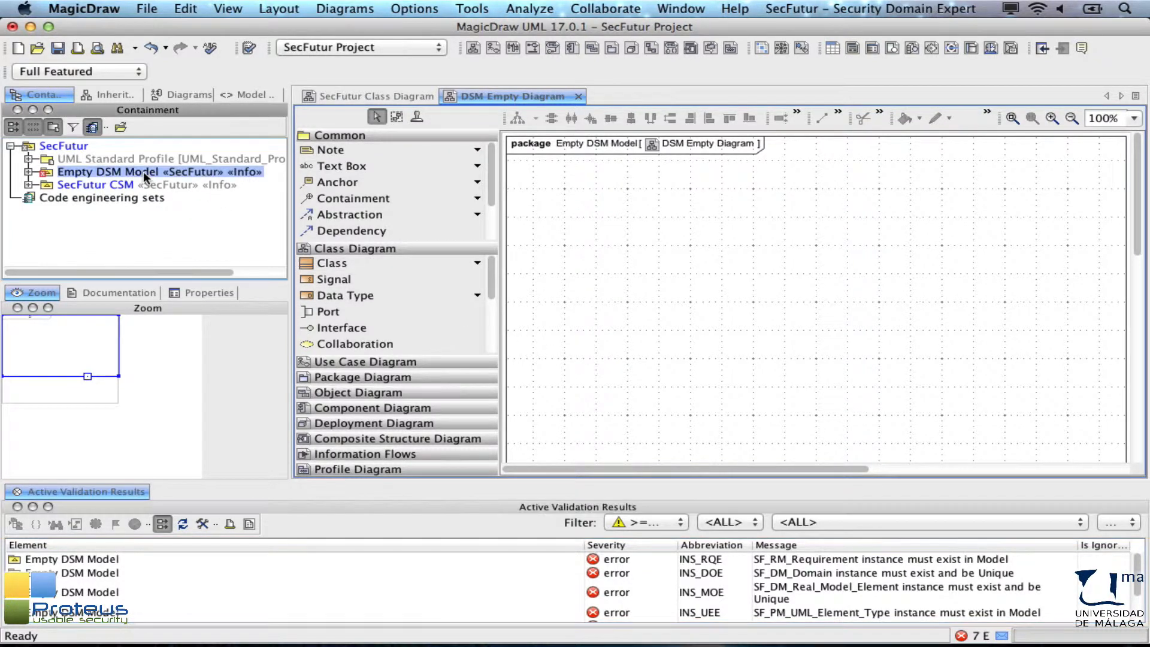
click(142, 171)
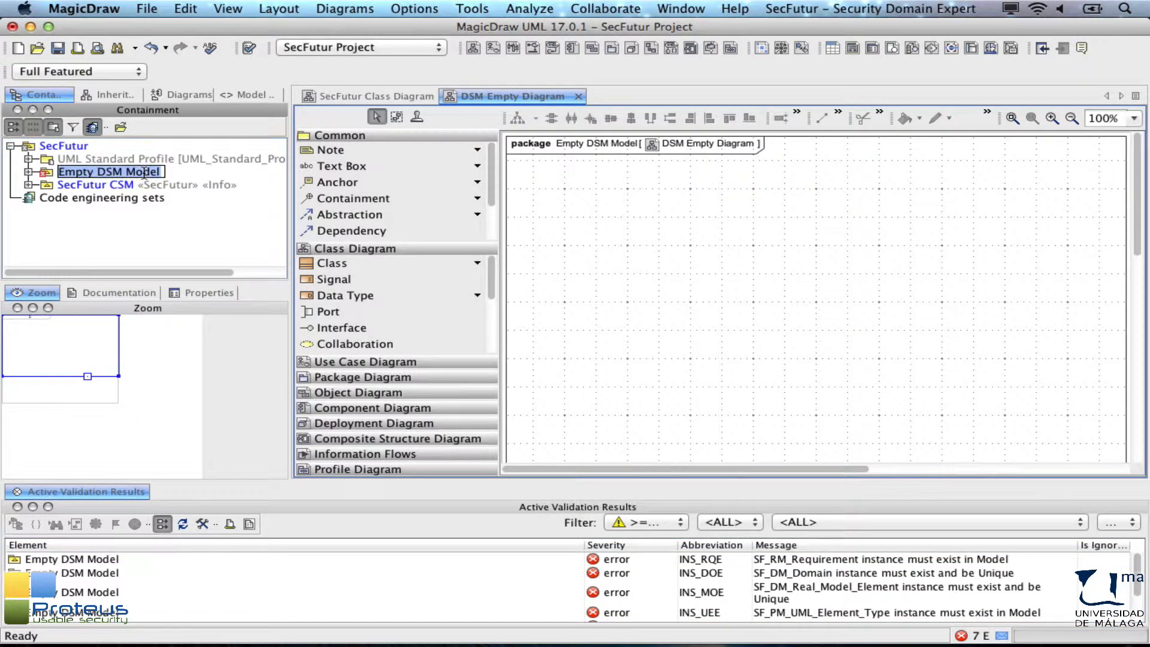
text(Set-)
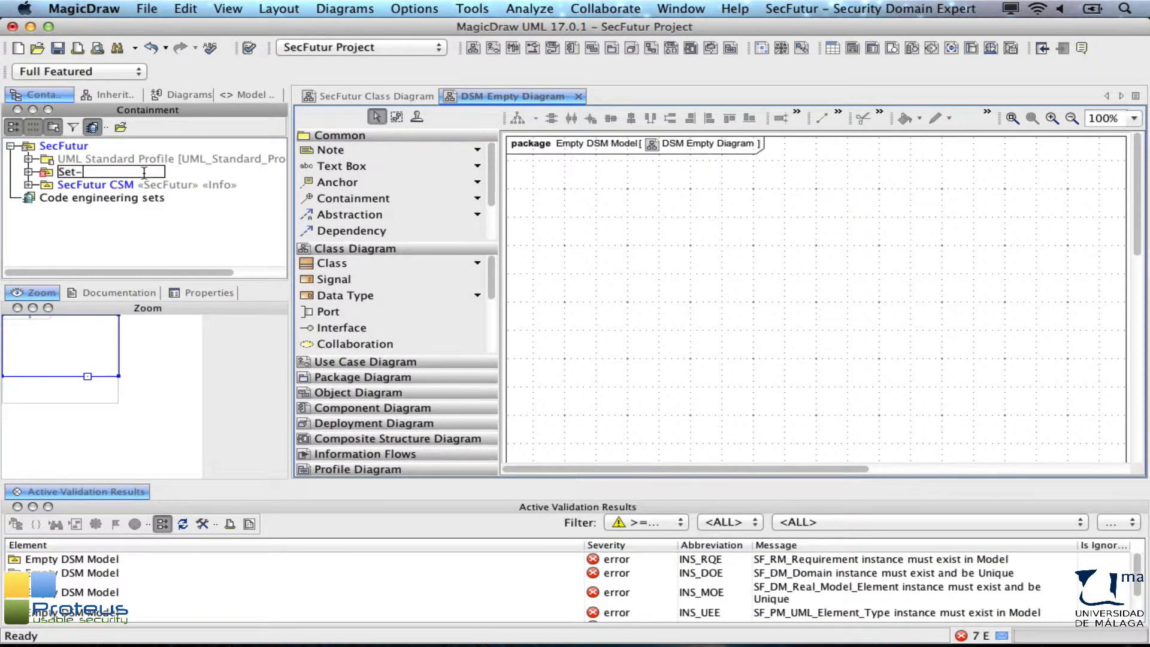
text(Top Box DSM)
click(163, 196)
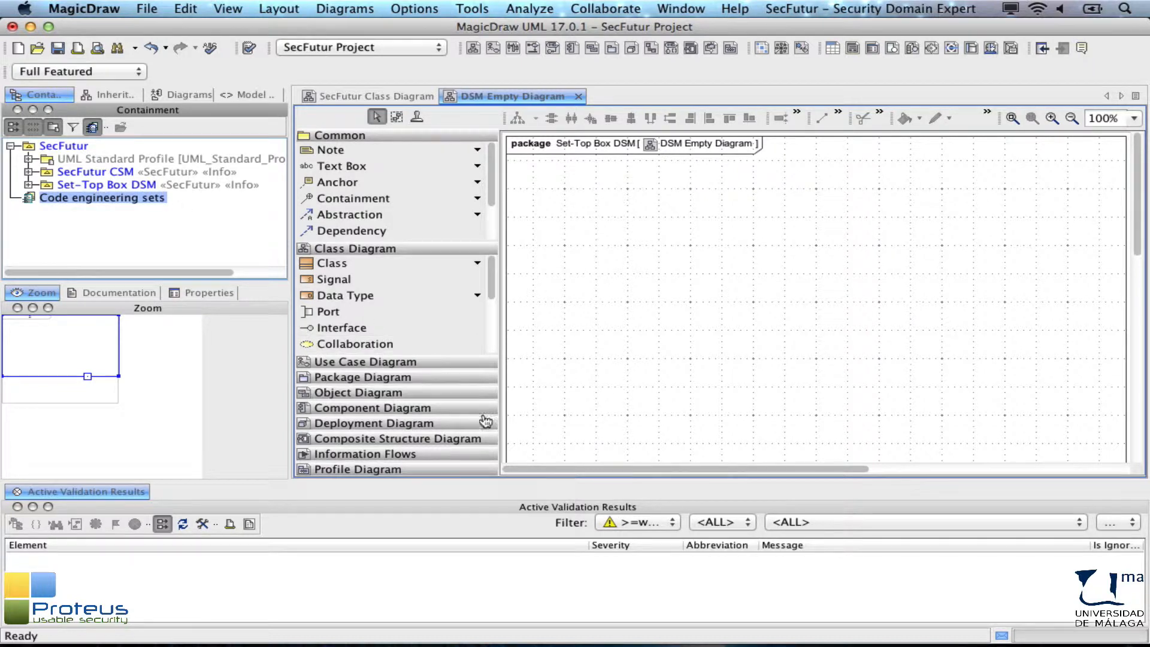
Step: Place a new instance in the DSM diagram and set its classifier to SF_DM_Domain
click(506, 467)
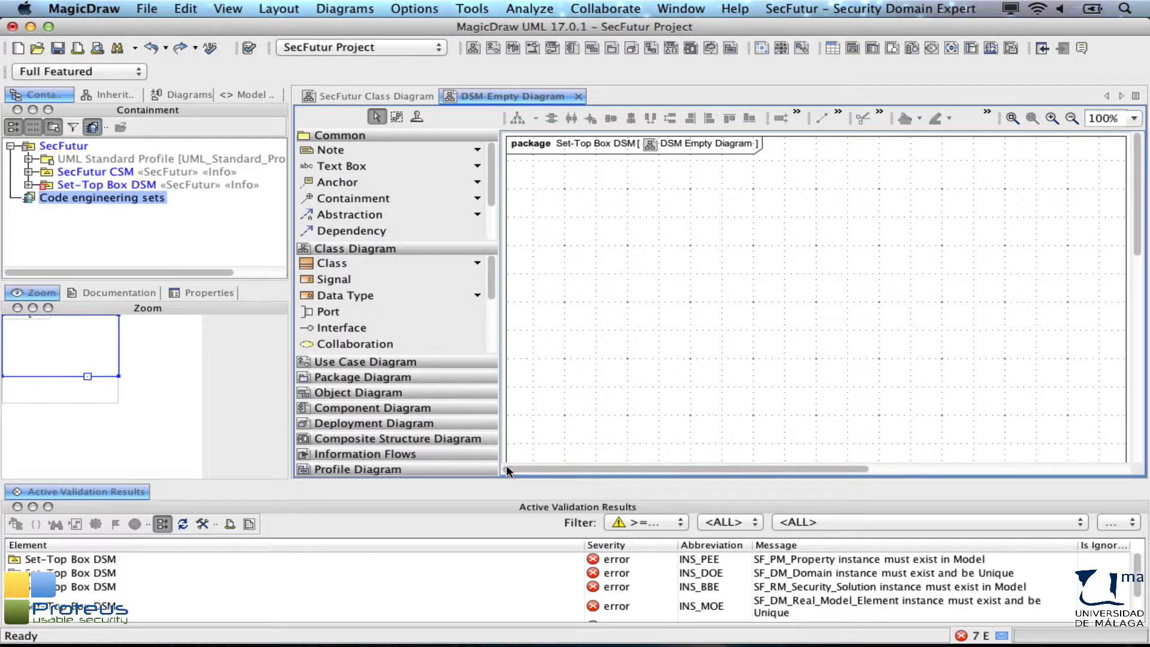
click(456, 392)
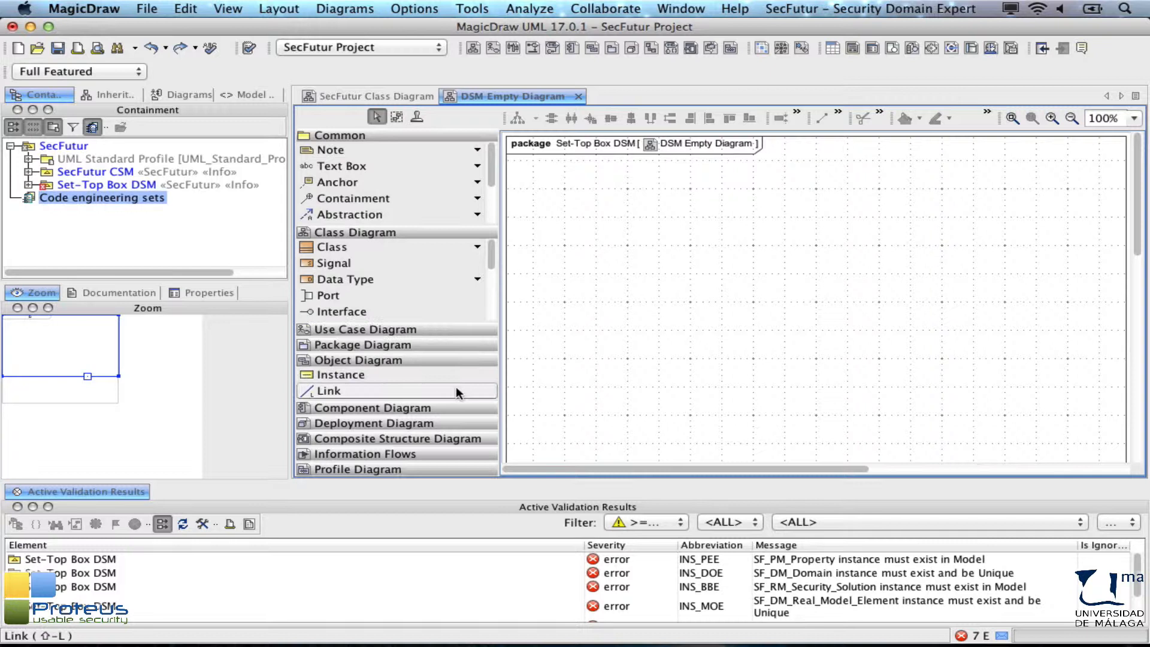
click(405, 372)
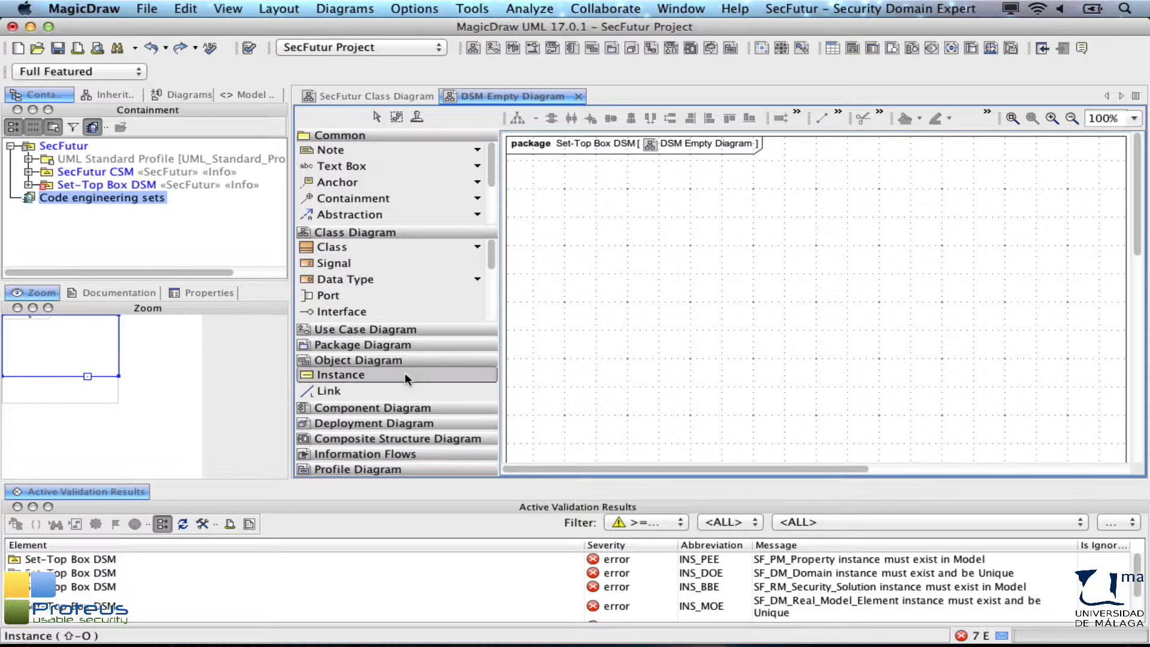
click(527, 173)
text(s)
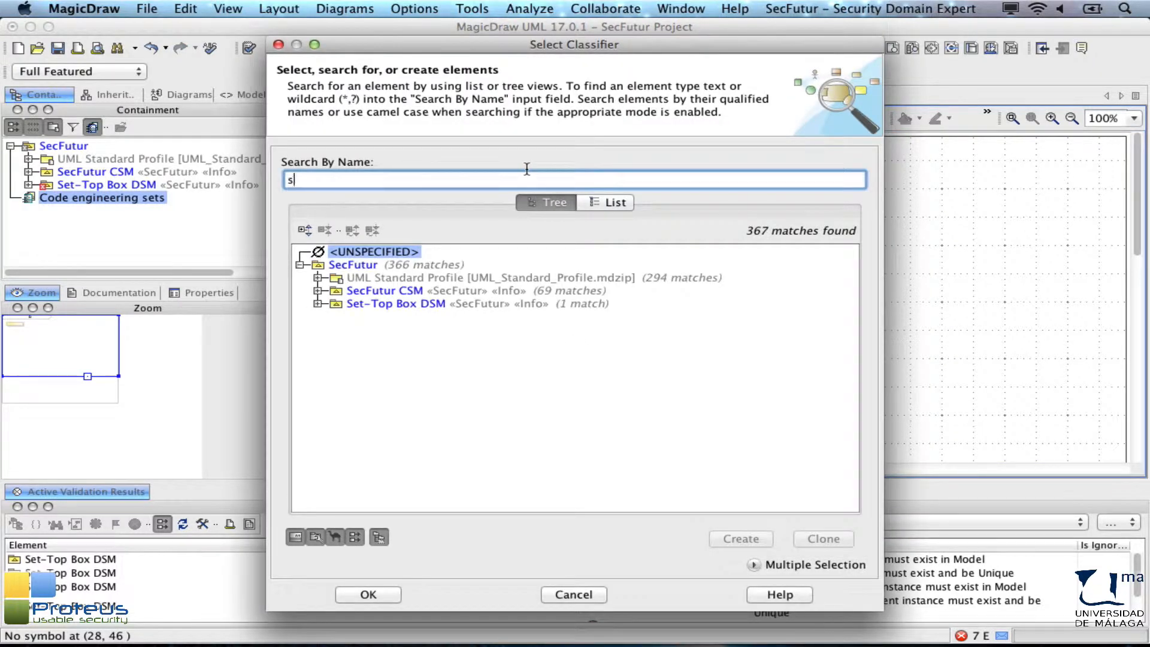
text(f_dm_do)
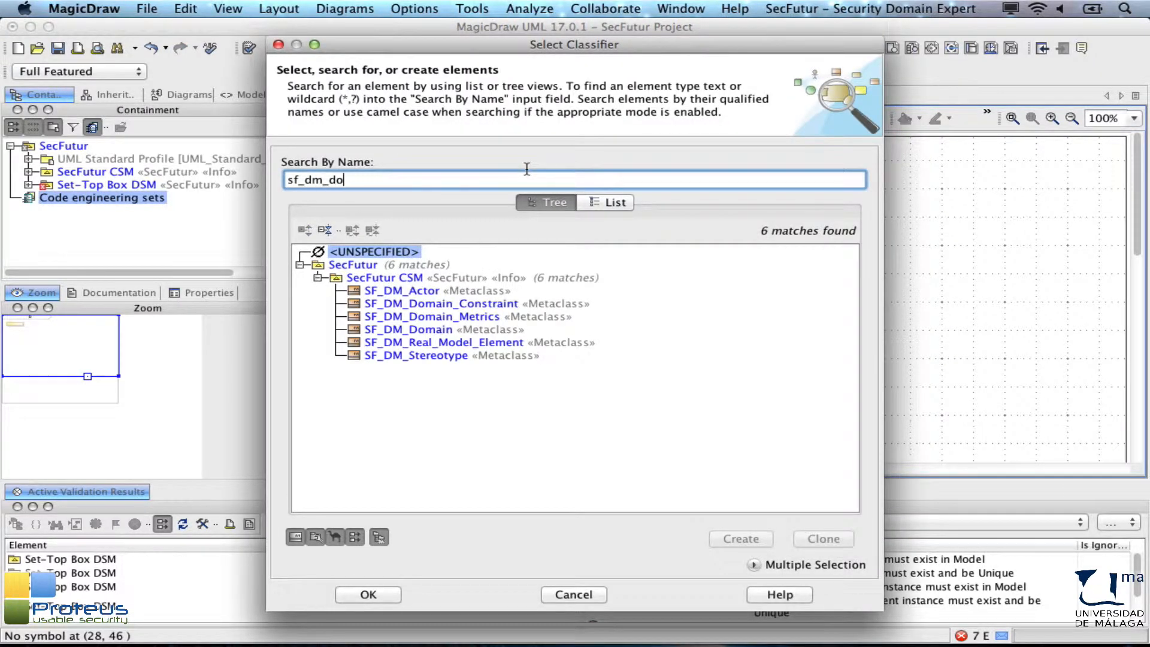
double_click(433, 314)
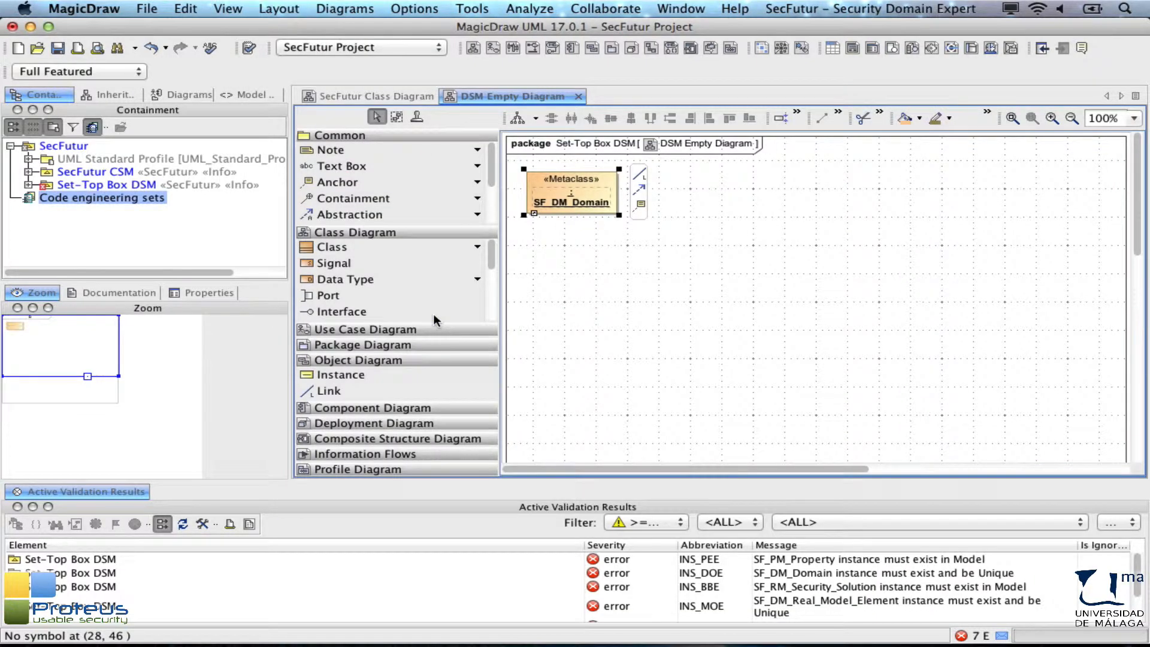
Step: Name the SF_DM_Domain instance Set-Top Box
text(Set)
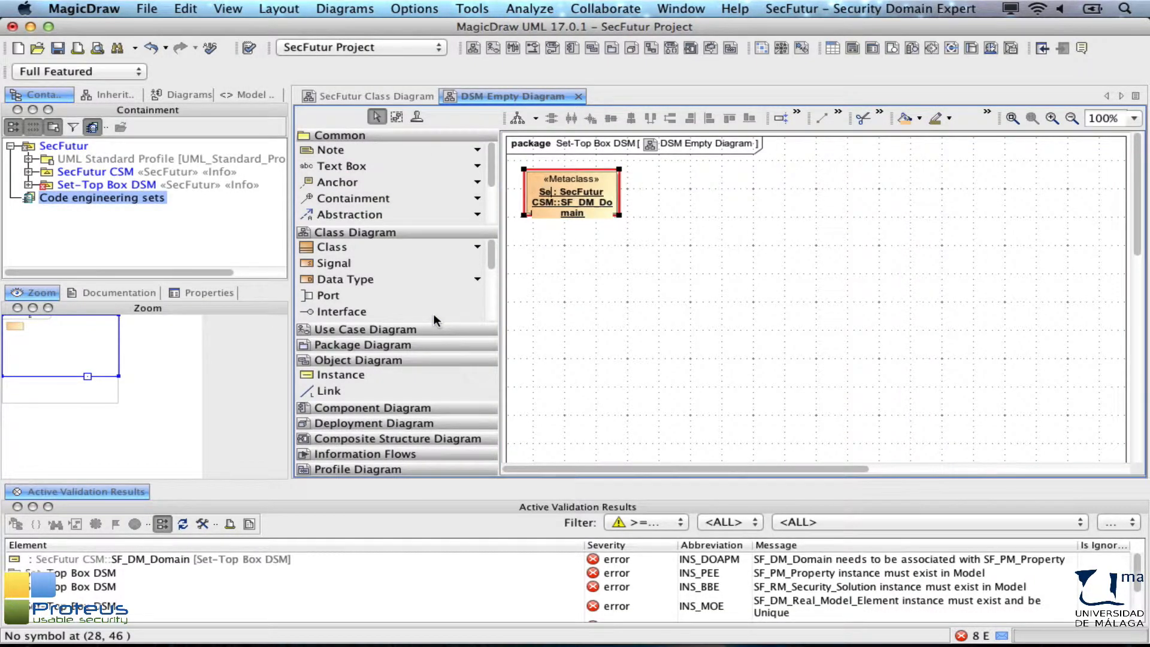
text(-Top Box)
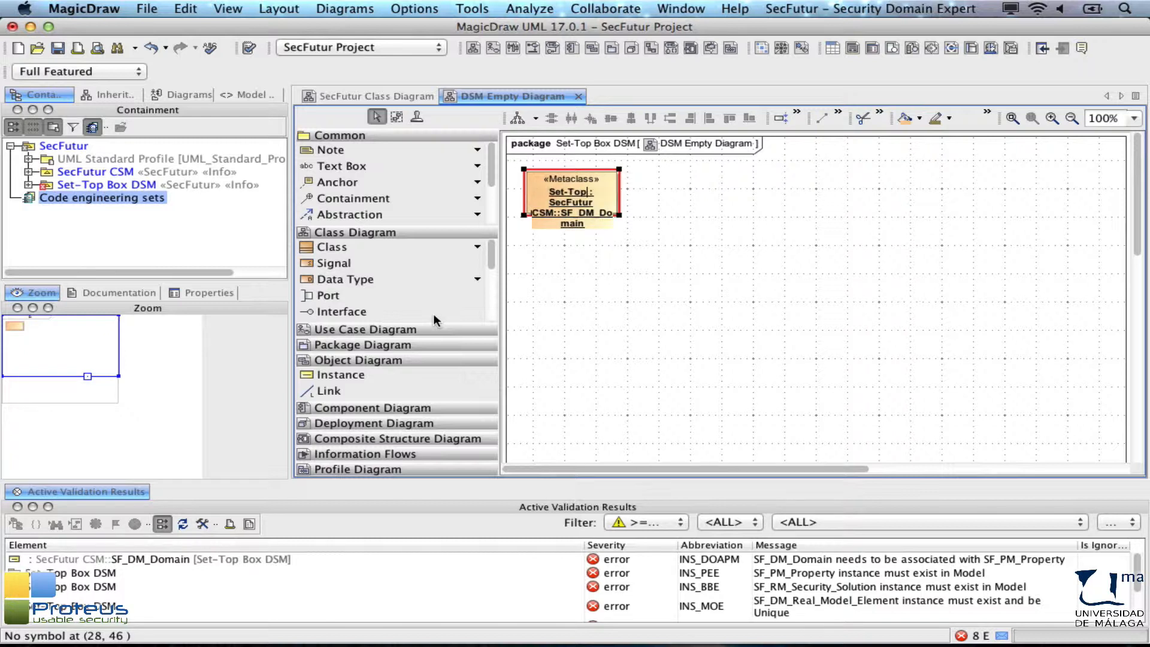
click(548, 311)
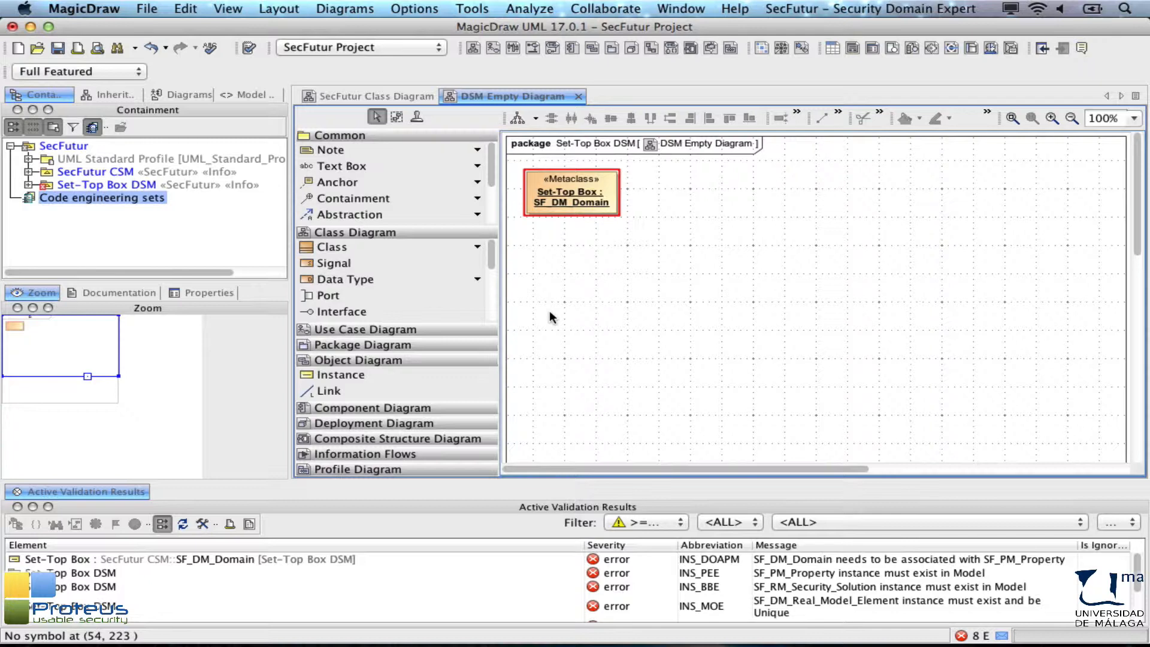
Step: Open the Set-Top Box instance's slots and paste a Description about security aspects of a Set-Top Box embedded system
double_click(531, 180)
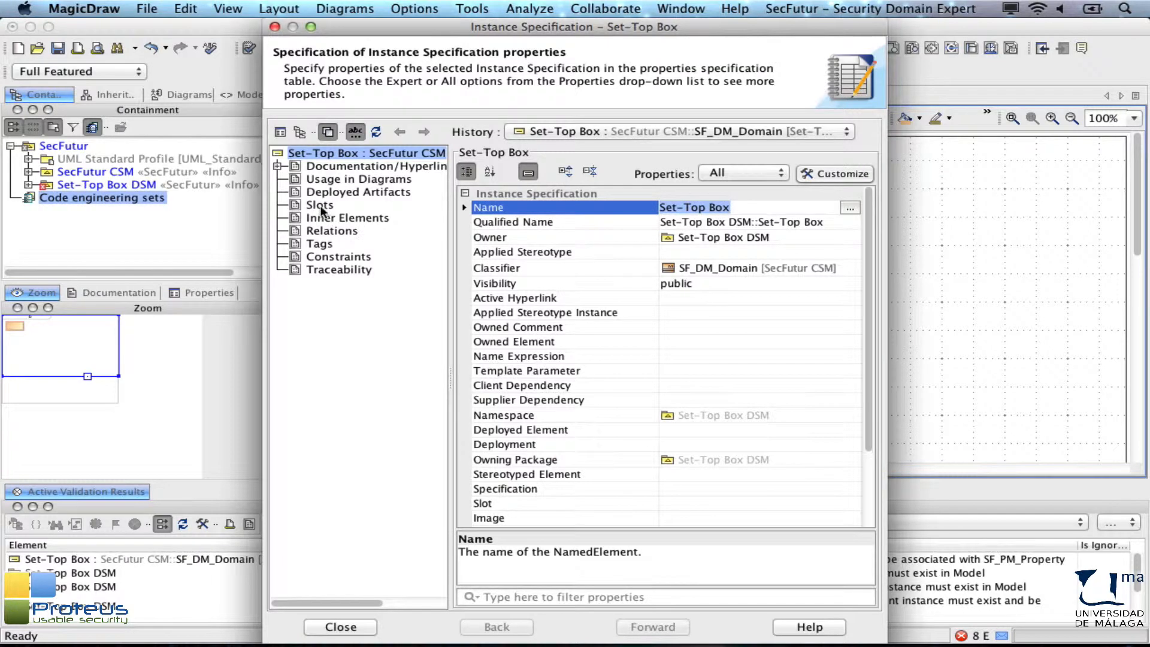
click(320, 206)
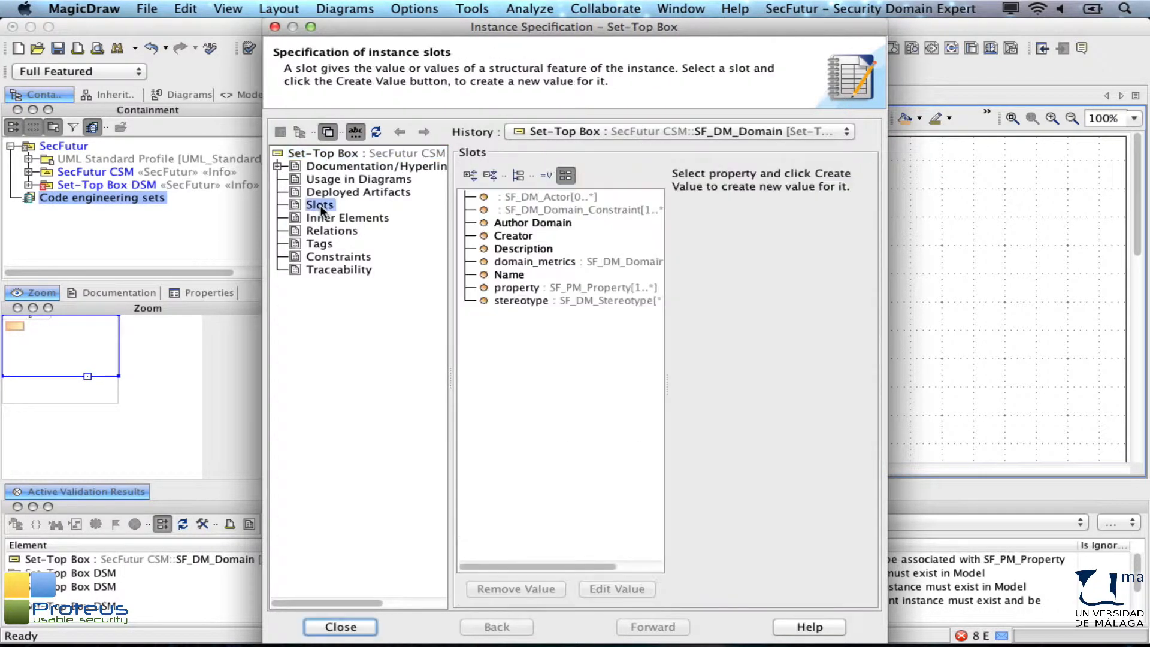
double_click(530, 249)
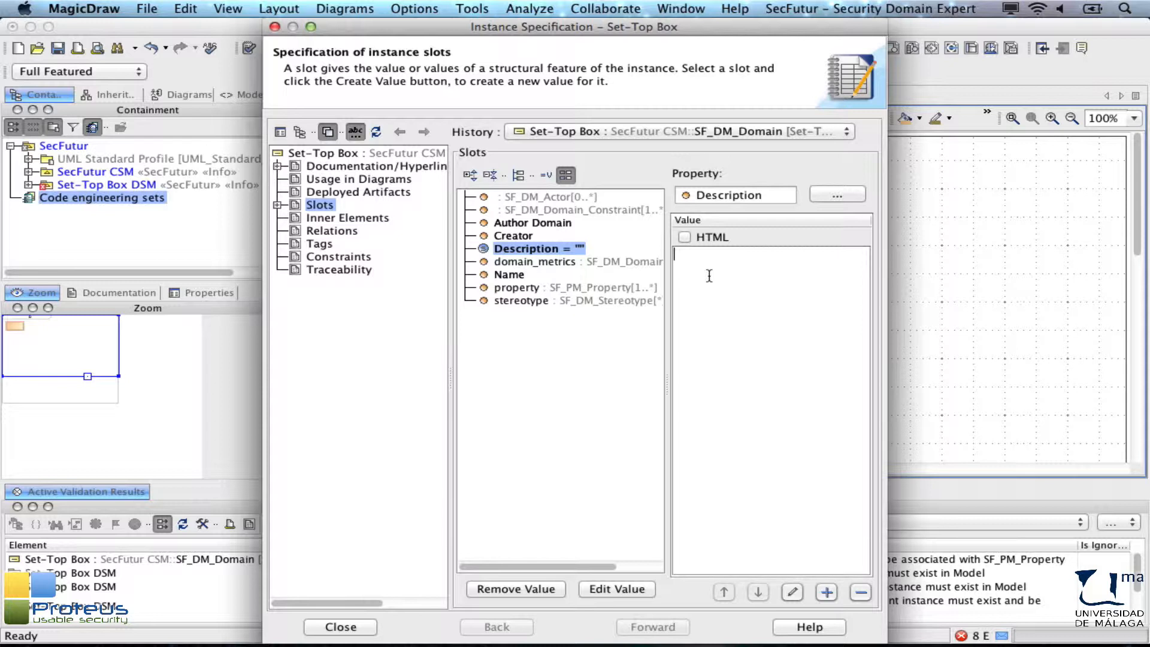
text(This knowledge domain gathers all the security aspects belonging to the embedded system of a Set-Top Box)
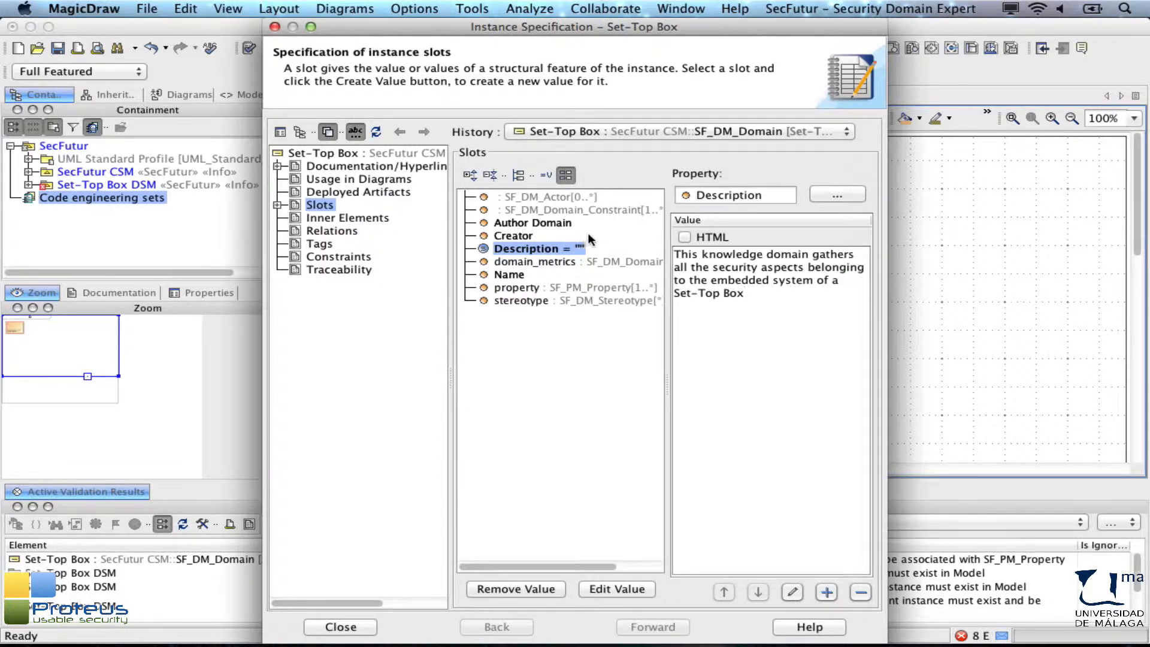
Step: Set the Author Domain slot to uma.es and close the specification dialog
double_click(532, 221)
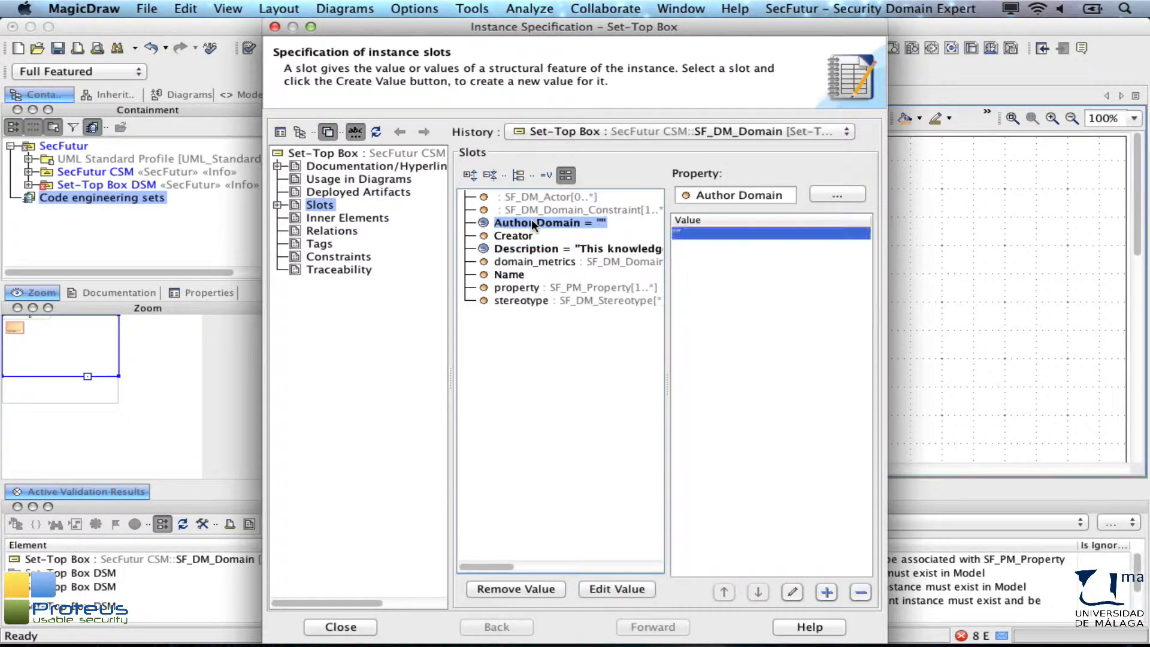
text(uma.es)
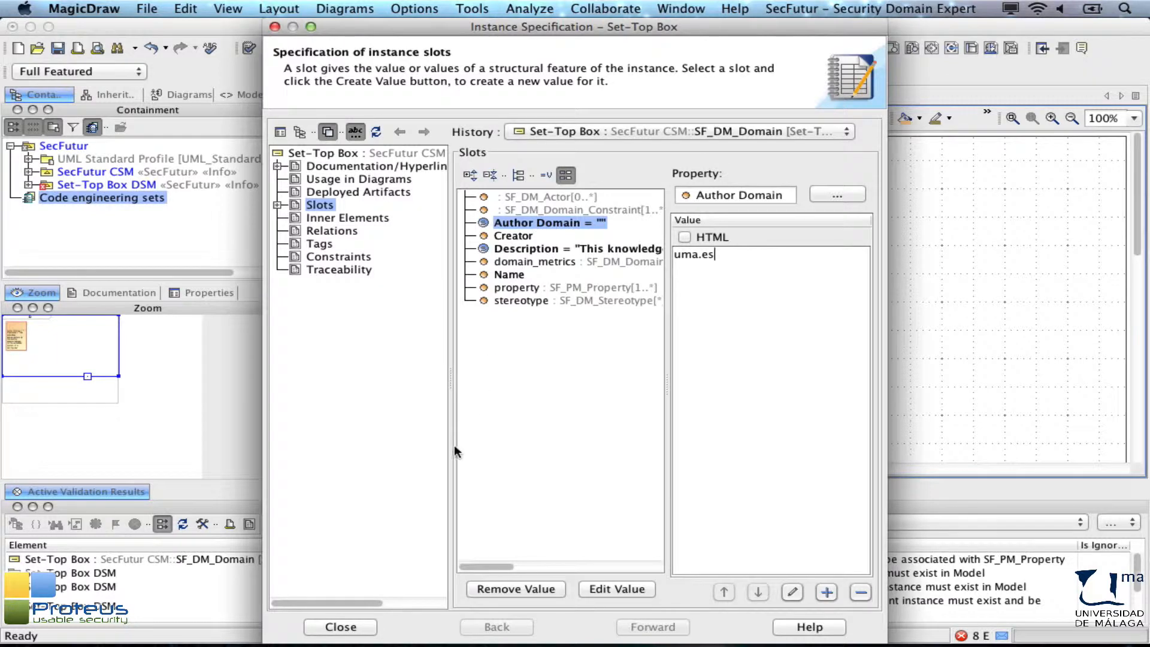
click(340, 626)
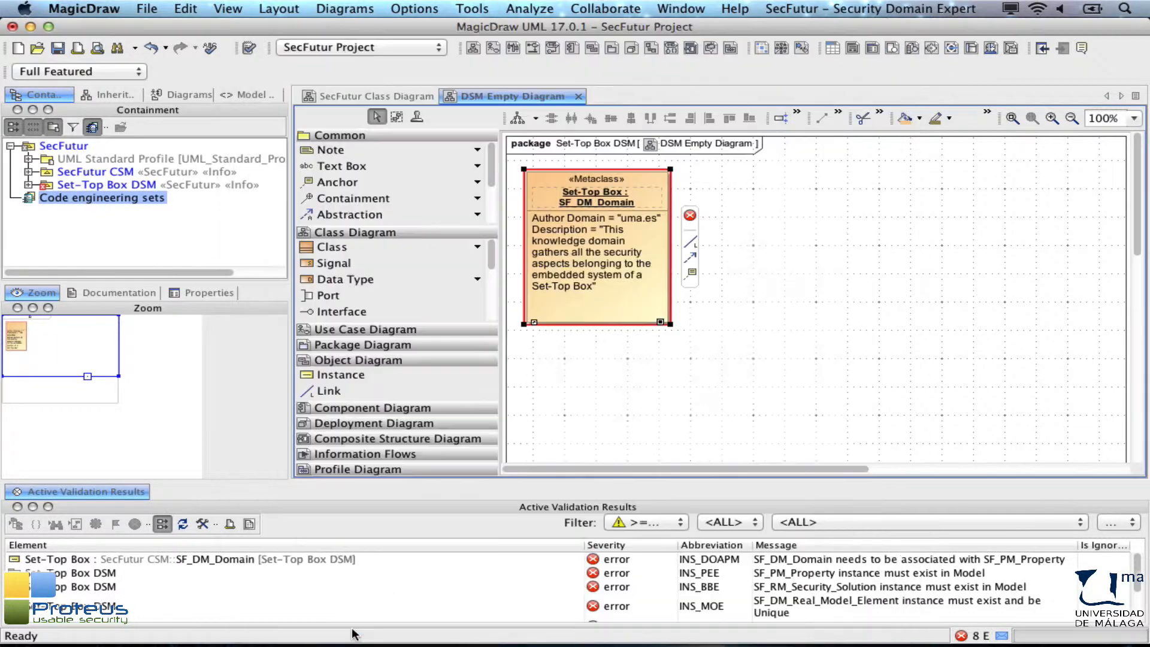
Step: Place a second instance in the diagram and set its classifier to SF_PM_Property
click(506, 467)
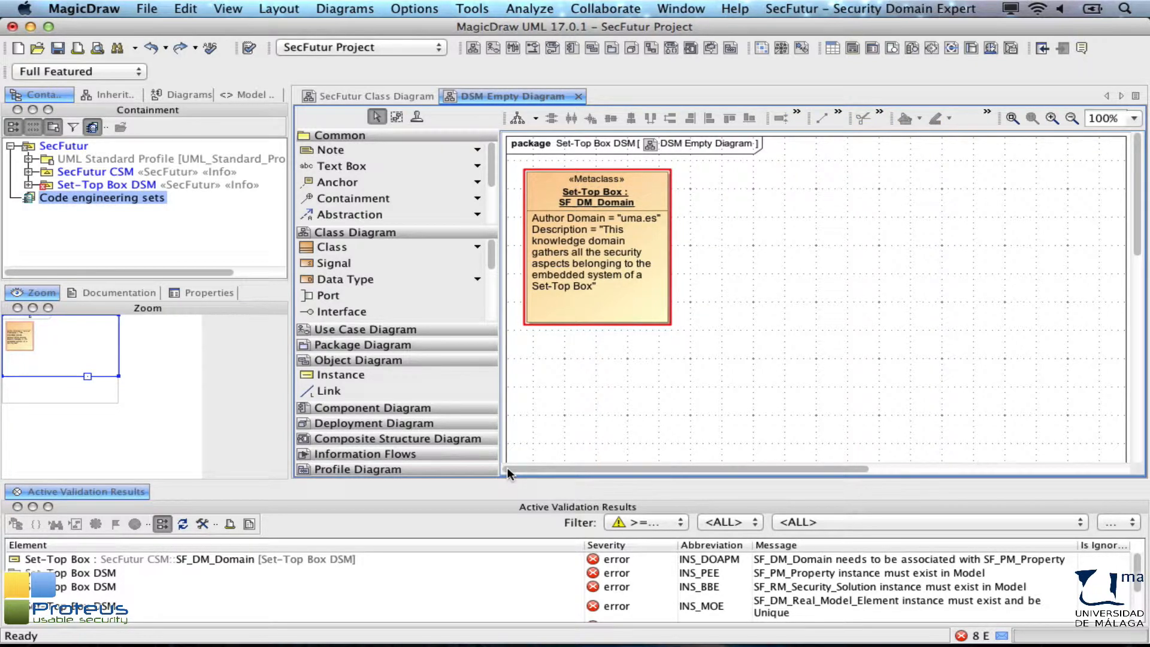
click(373, 375)
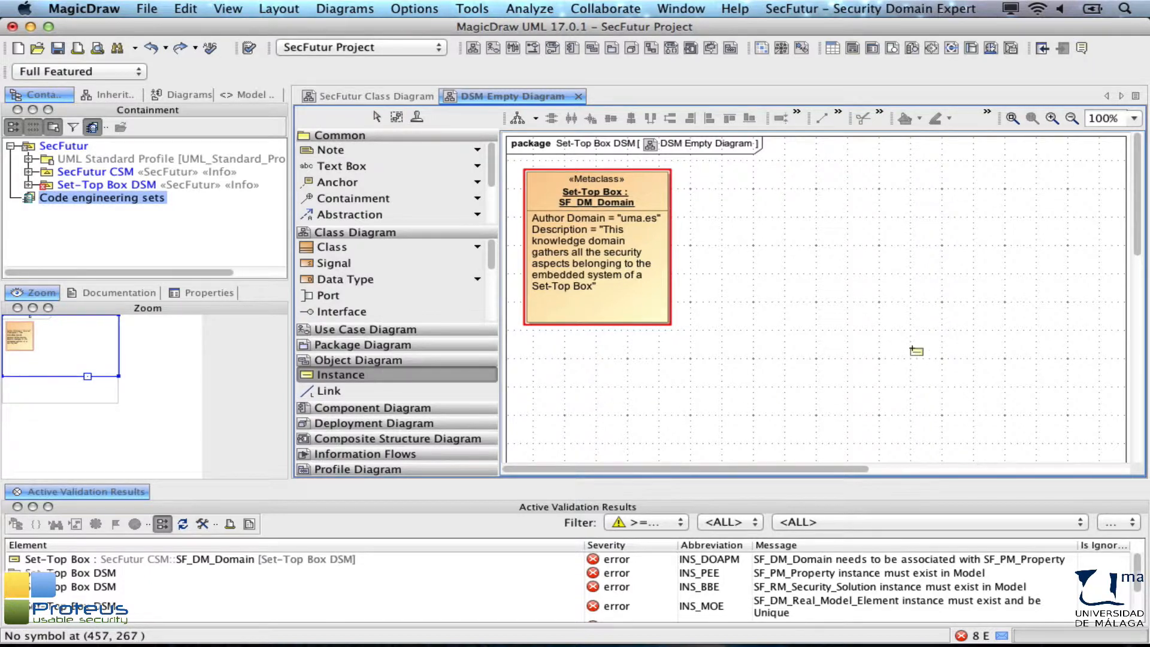
click(911, 348)
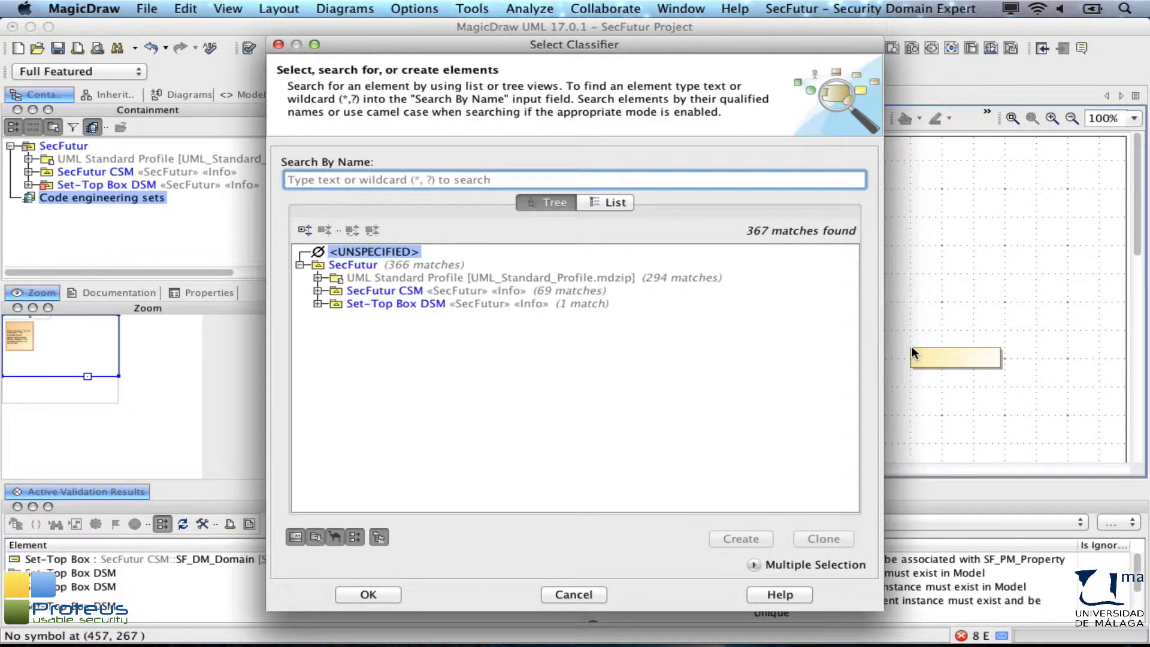
text(sf_pm)
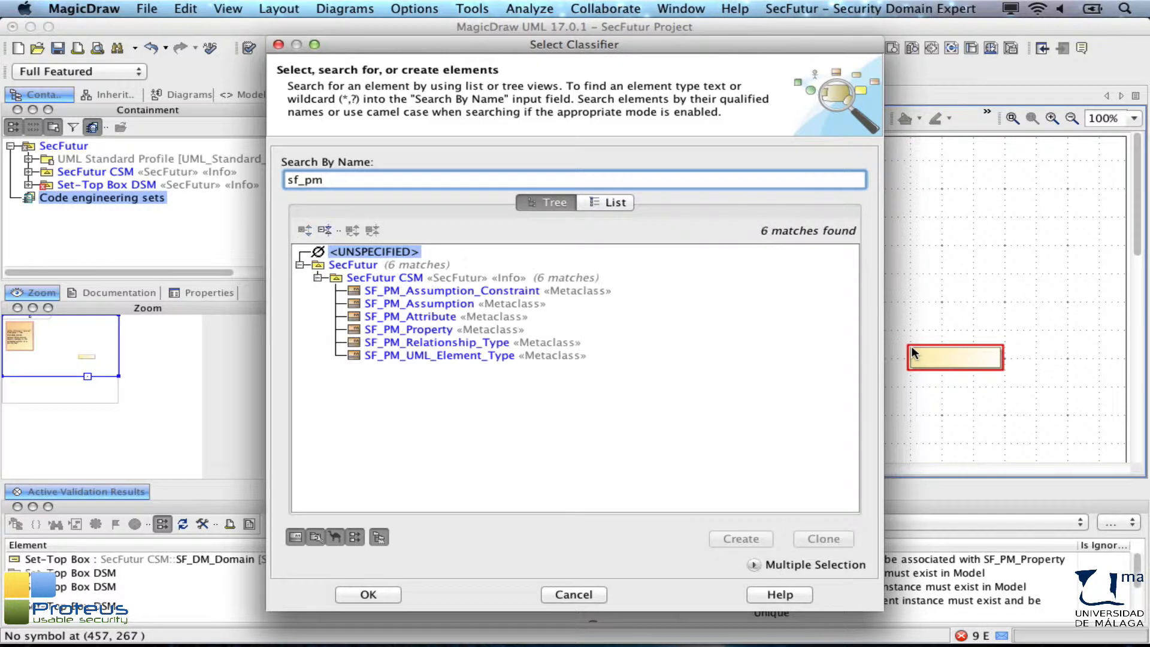
double_click(443, 329)
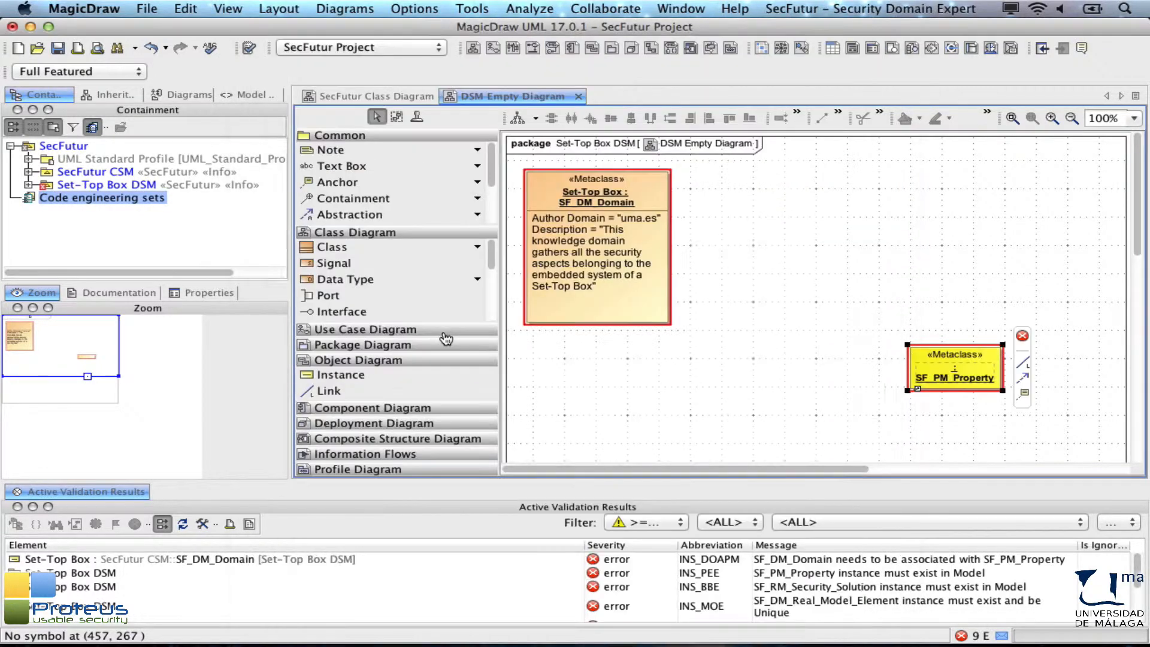
Step: Name the SF_PM_Property instance Secure Data
text(Secure)
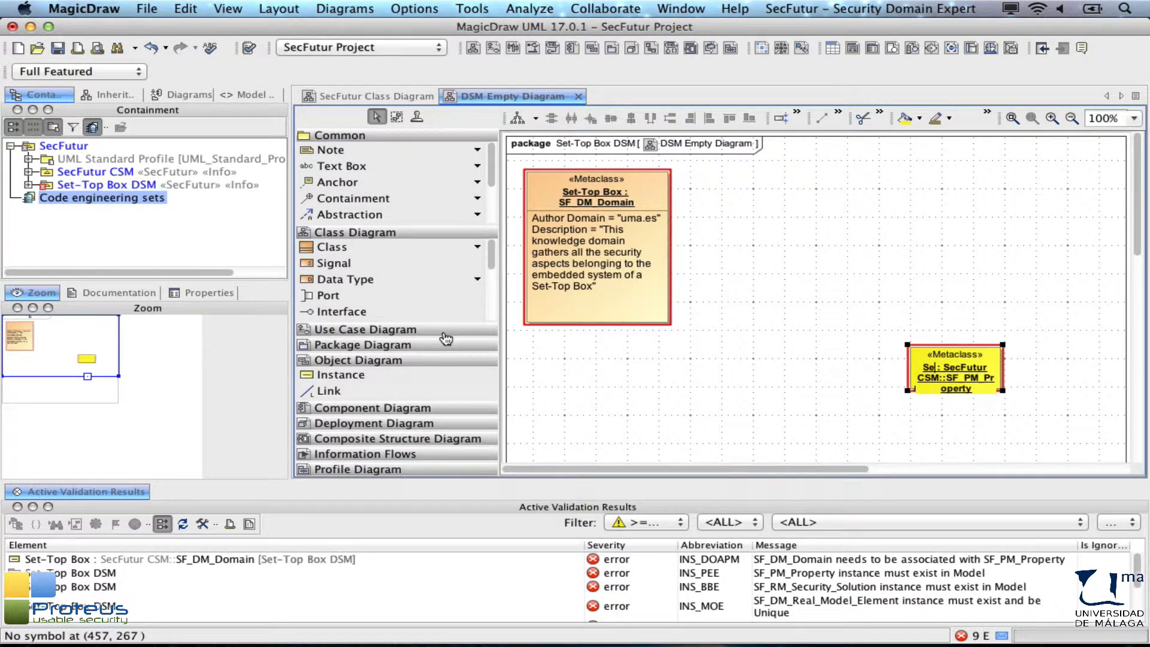
text( Dat)
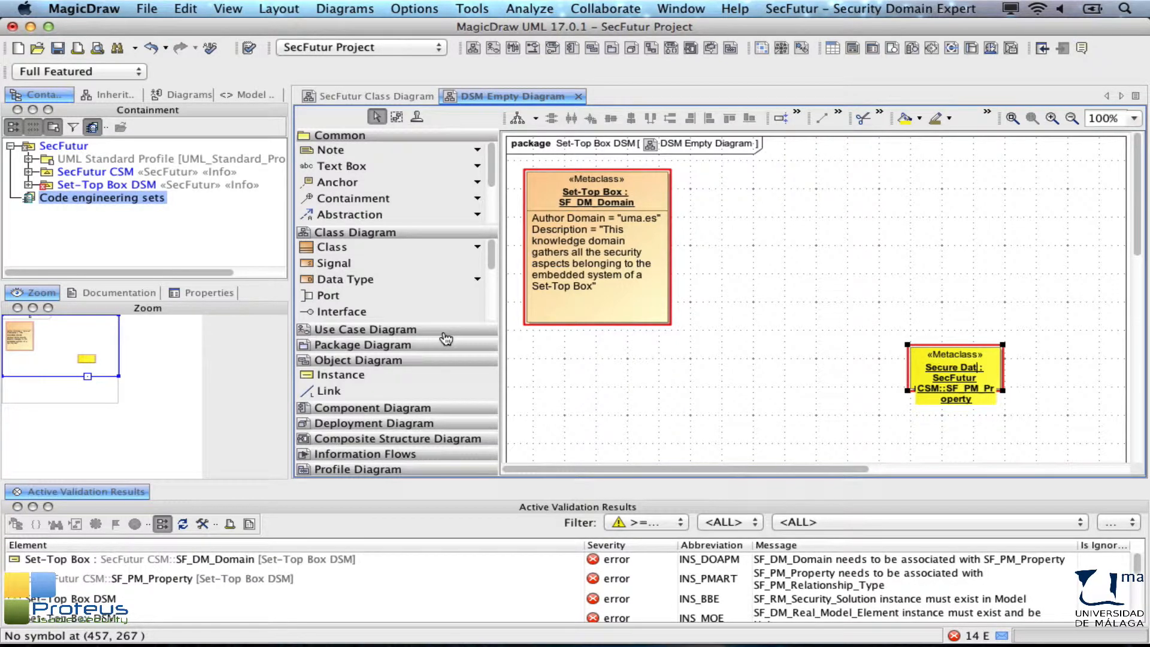
text(a)
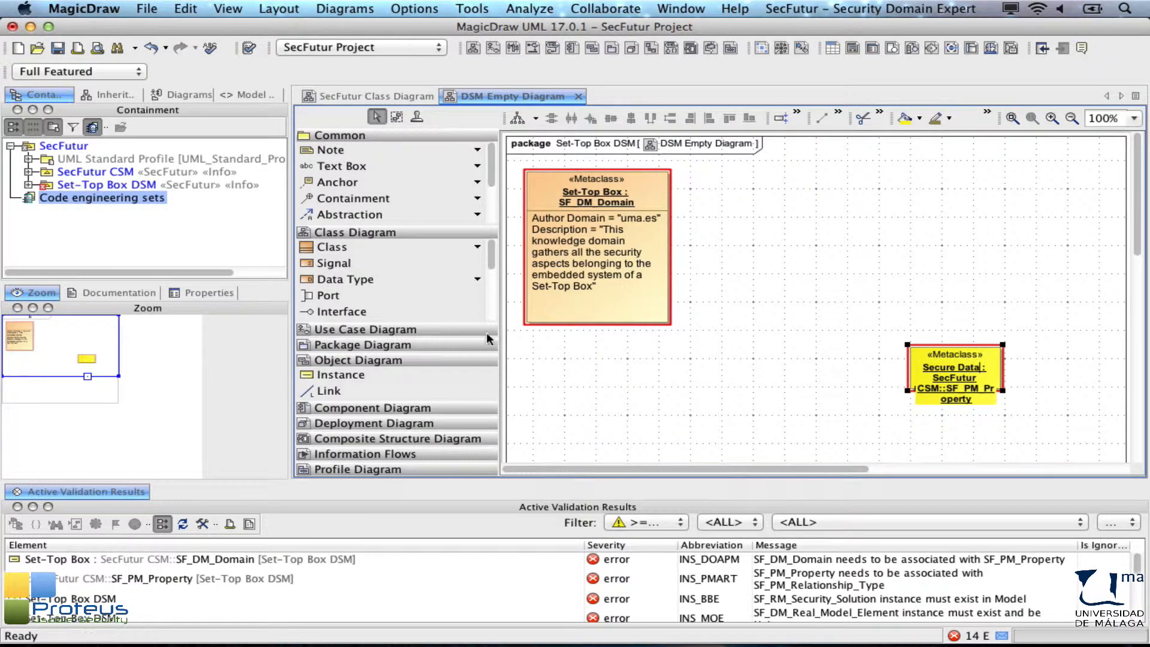
Step: Open the Secure Data instance's slots and set Author to University of Malaga and Author Domain to uma.es
click(861, 359)
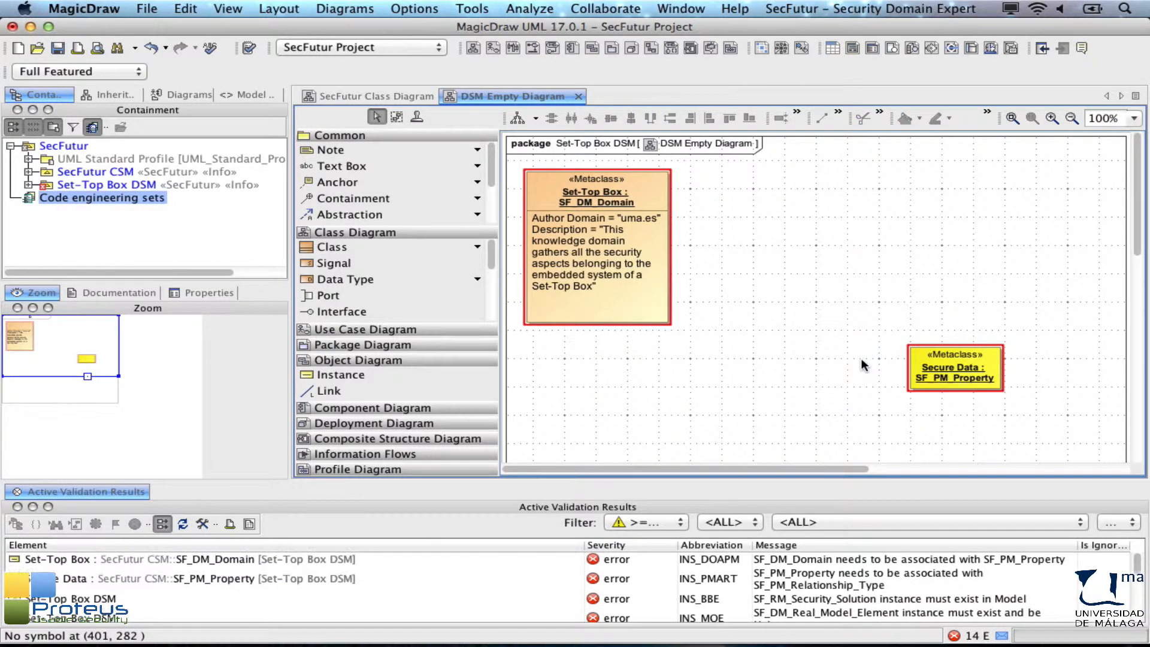
double_click(927, 353)
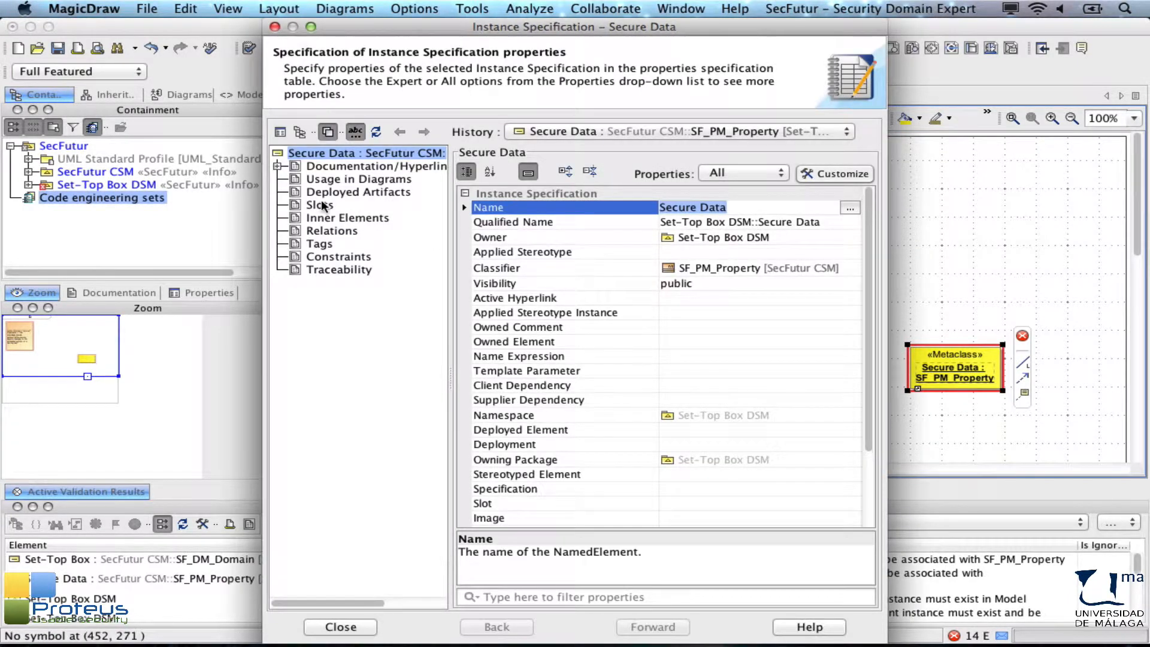
click(320, 206)
double_click(508, 248)
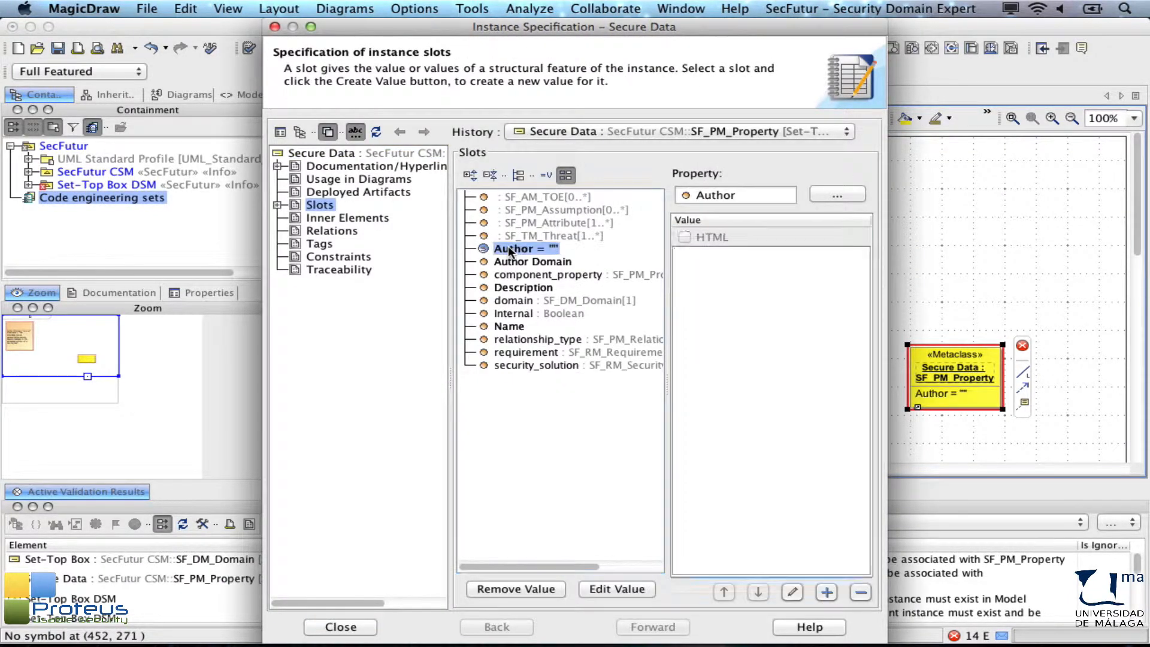
text(University of Malaga)
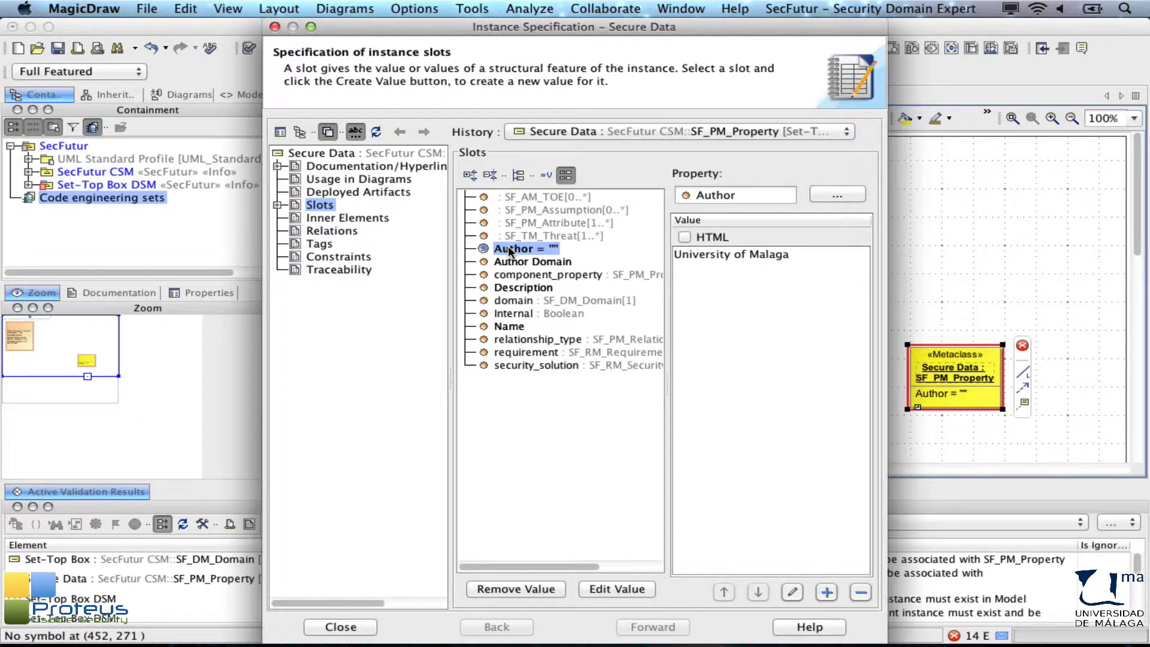
double_click(508, 261)
text(uma.es)
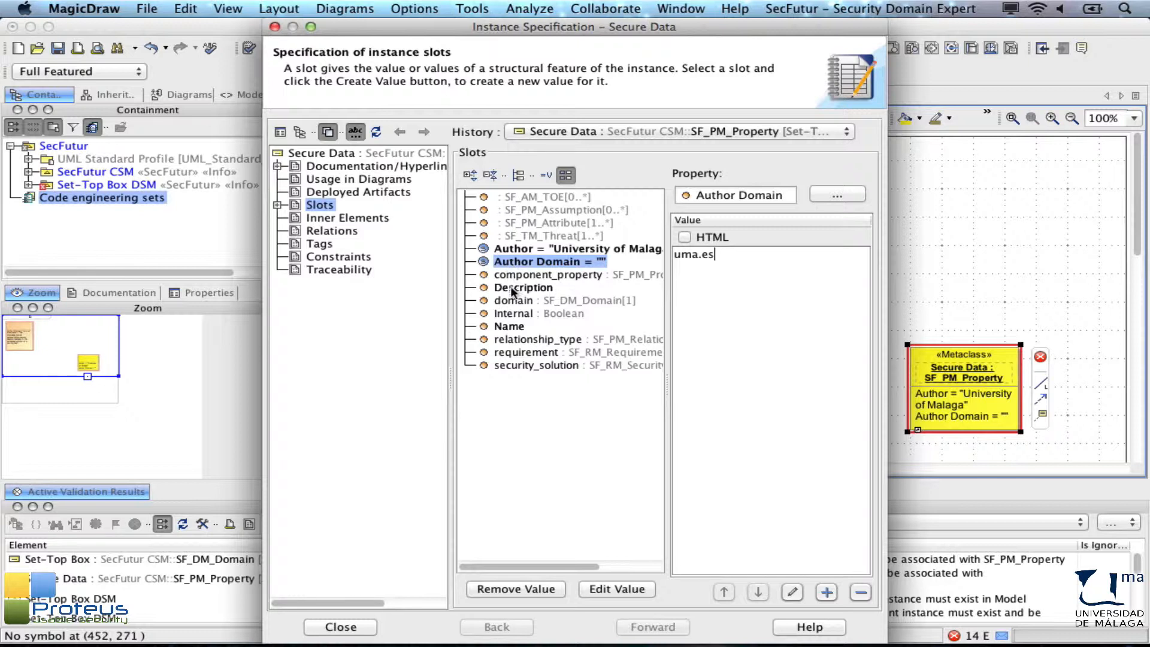
Step: Paste the Description "Ensures that all the data stored is protected against unauthorized accesses", set Internal to false, and close
double_click(513, 288)
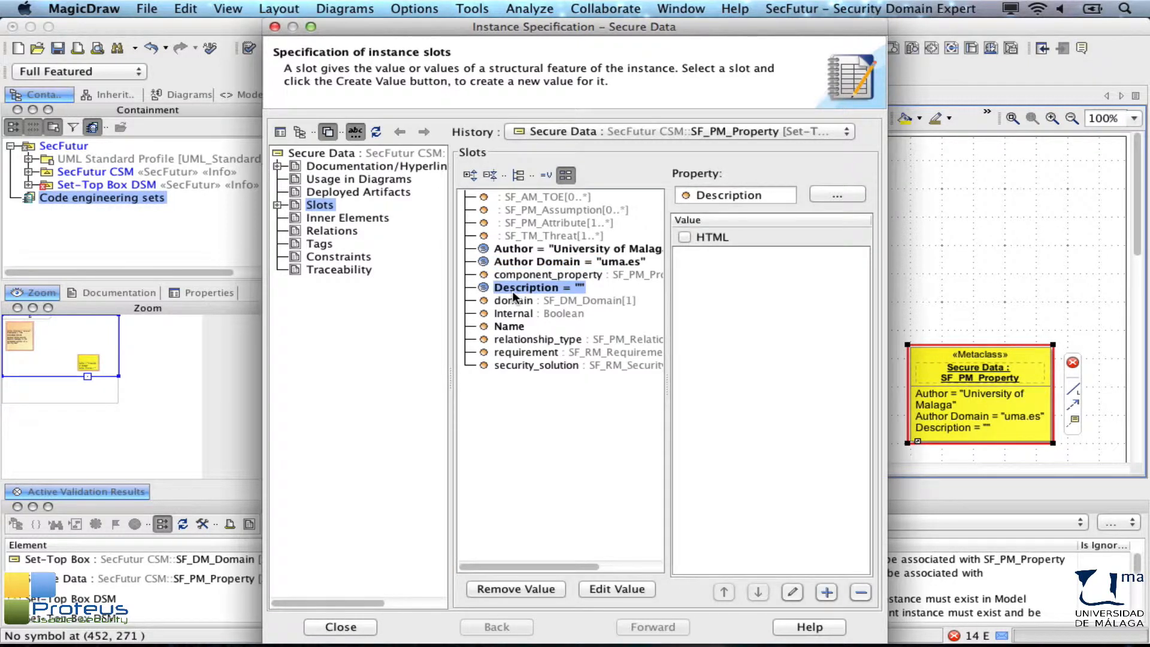
text(Ensures that all the data stored is protected against unauthorized accesses)
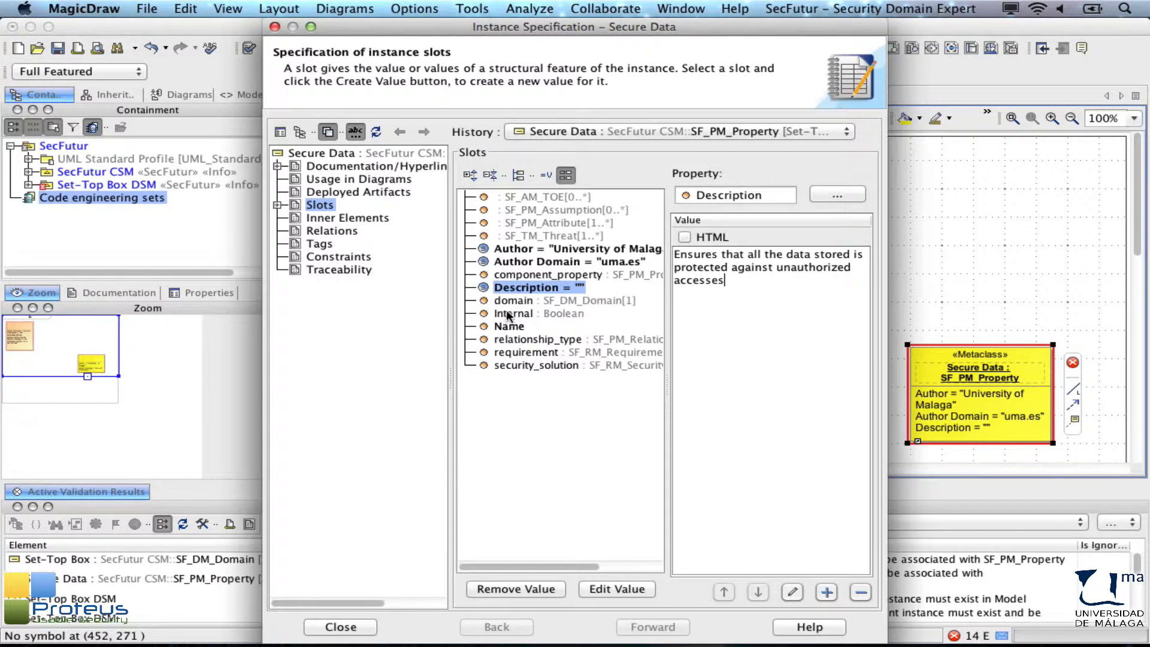
double_click(506, 312)
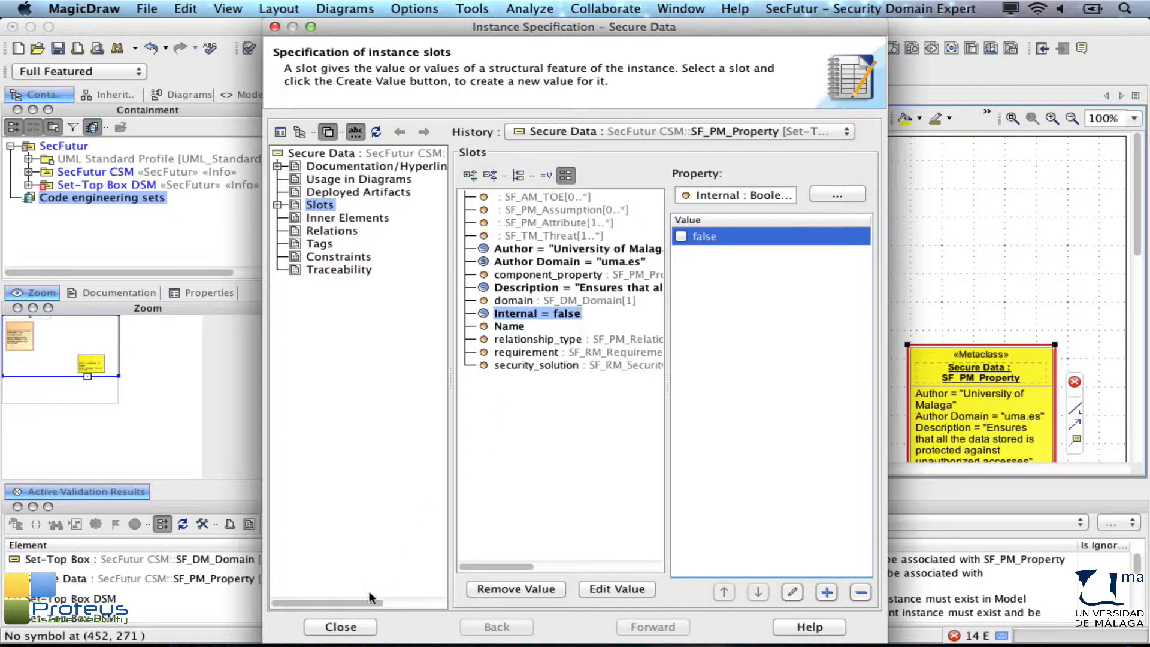
click(345, 627)
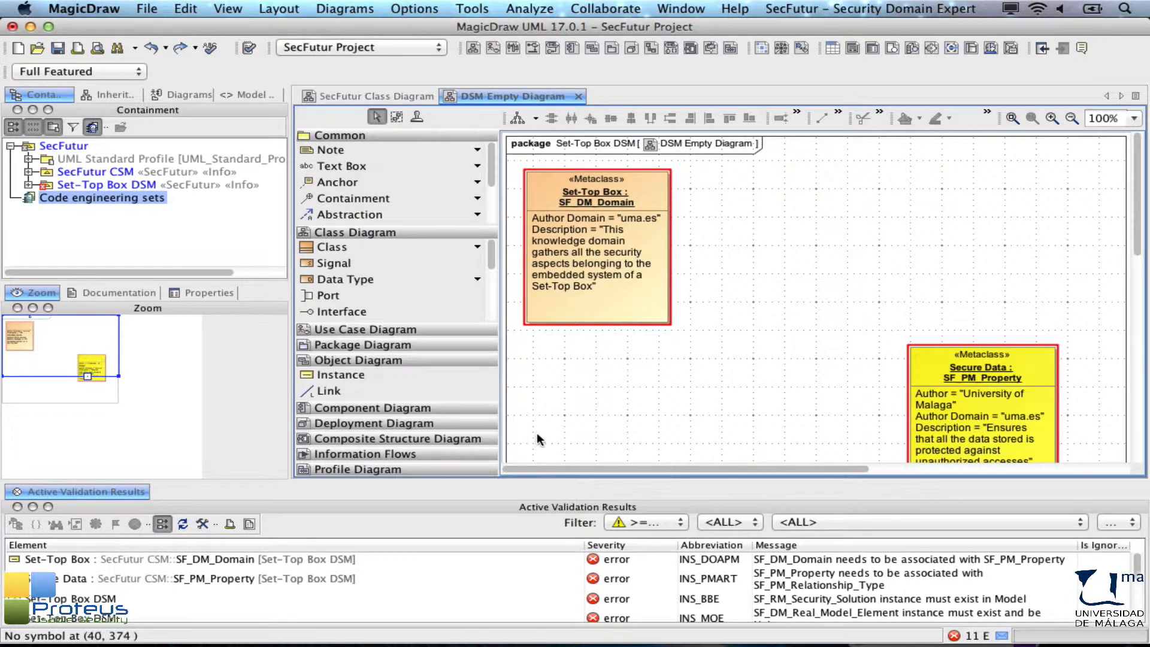
Step: Link the Secure Data instance to the Set-Top Box instance using the defined into association
scroll(537, 438, down, 2)
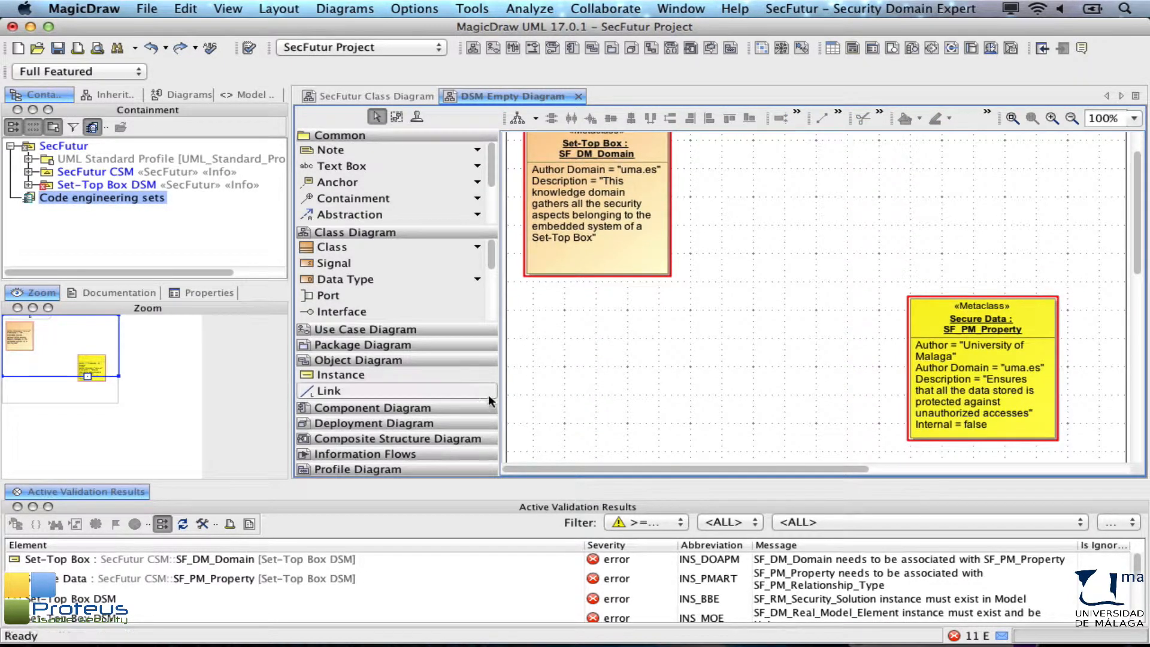
click(479, 390)
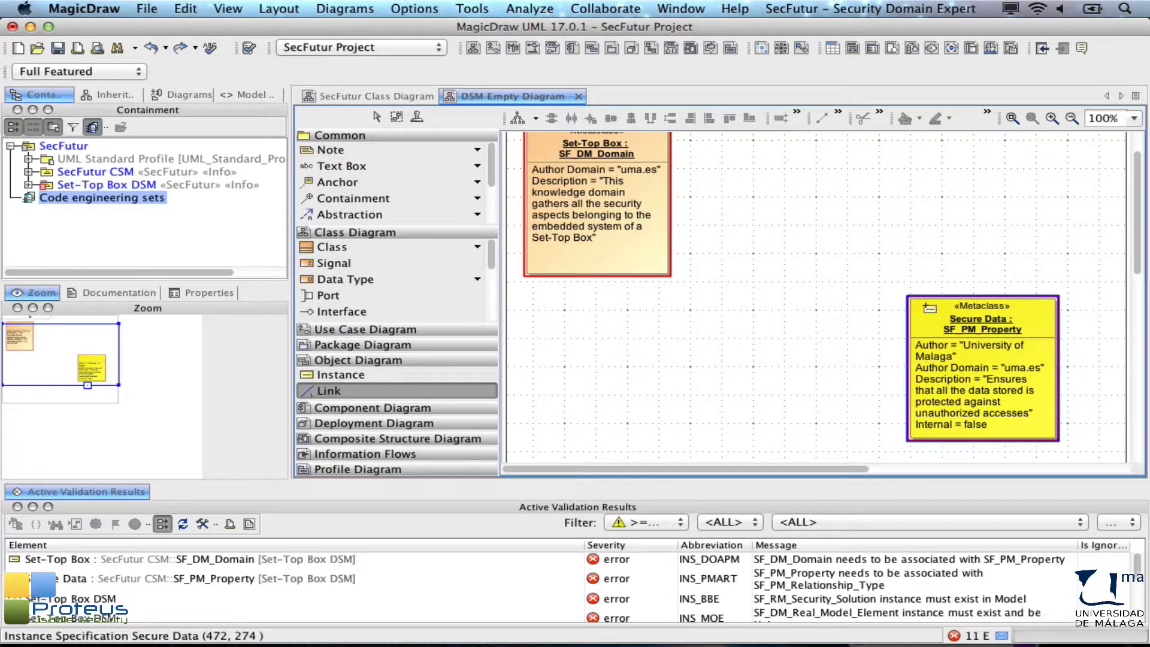
click(924, 306)
click(585, 247)
click(448, 487)
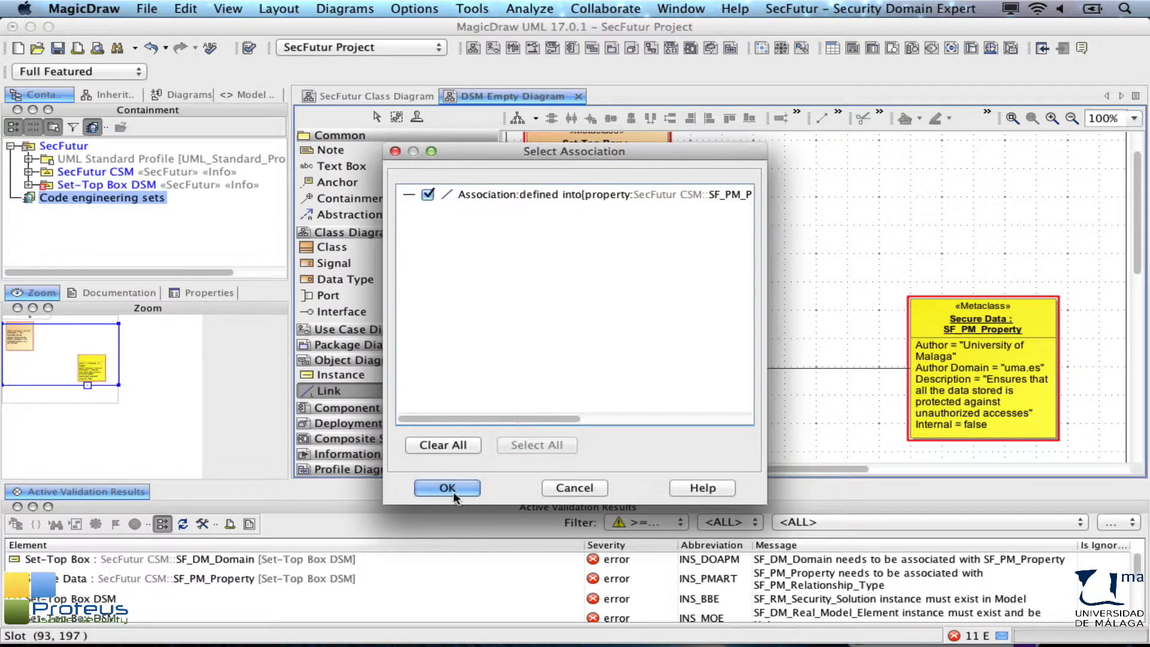
click(370, 486)
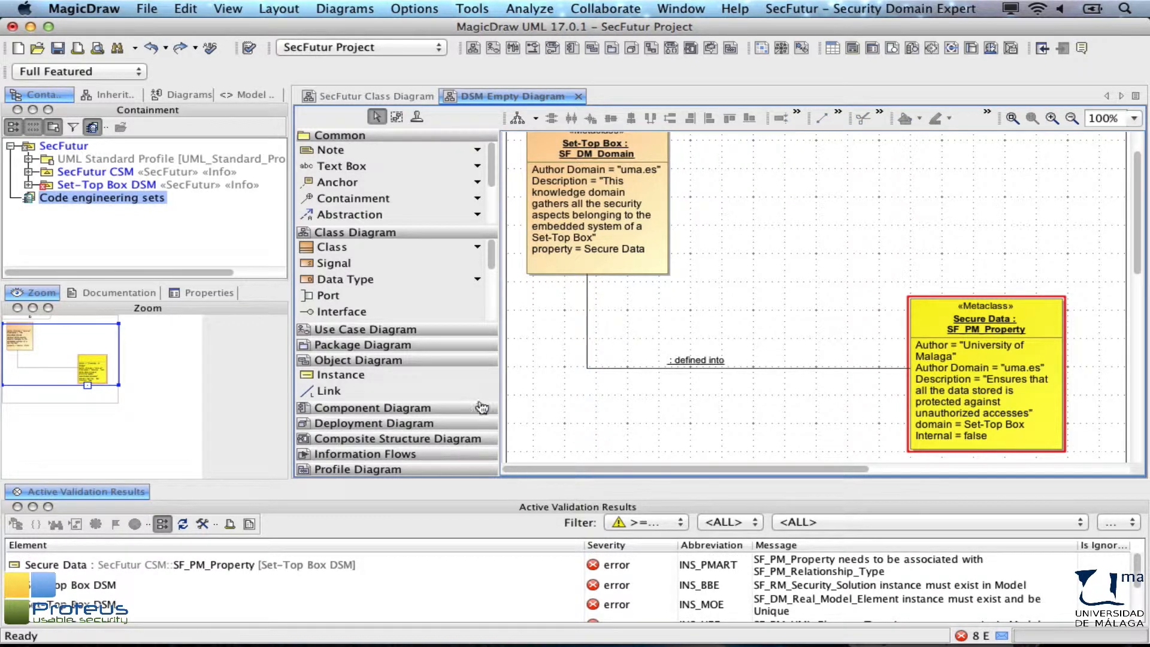
Step: Place a new instance near the top of the diagram and set its classifier to SF_PM_Property
click(455, 373)
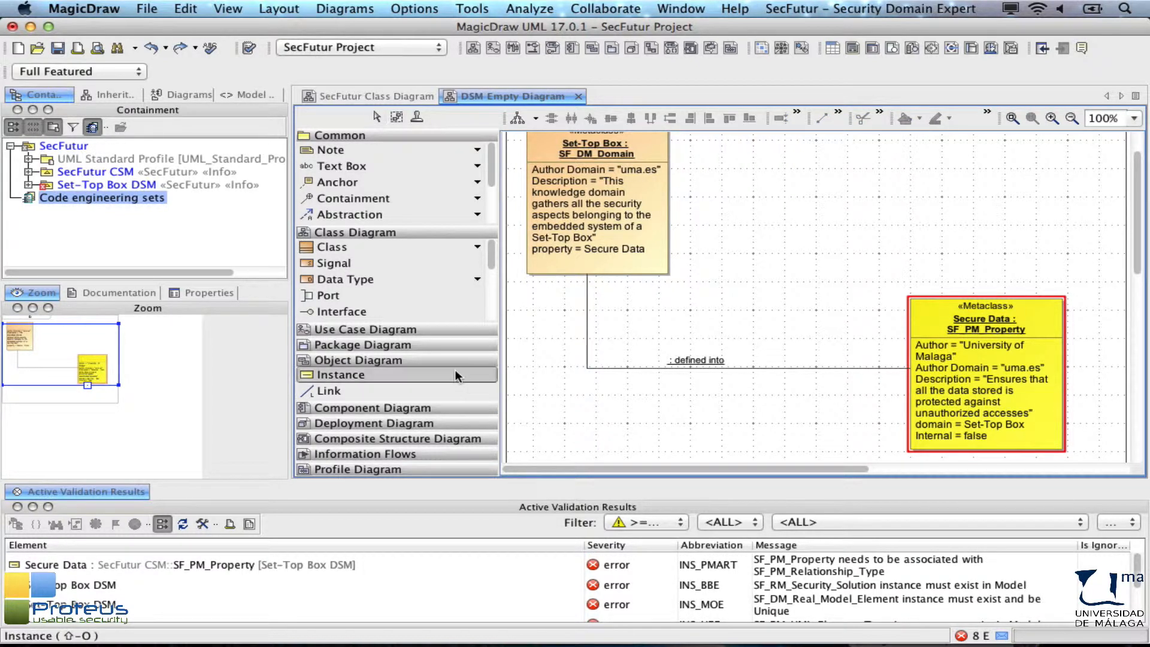
click(722, 141)
text(sf)
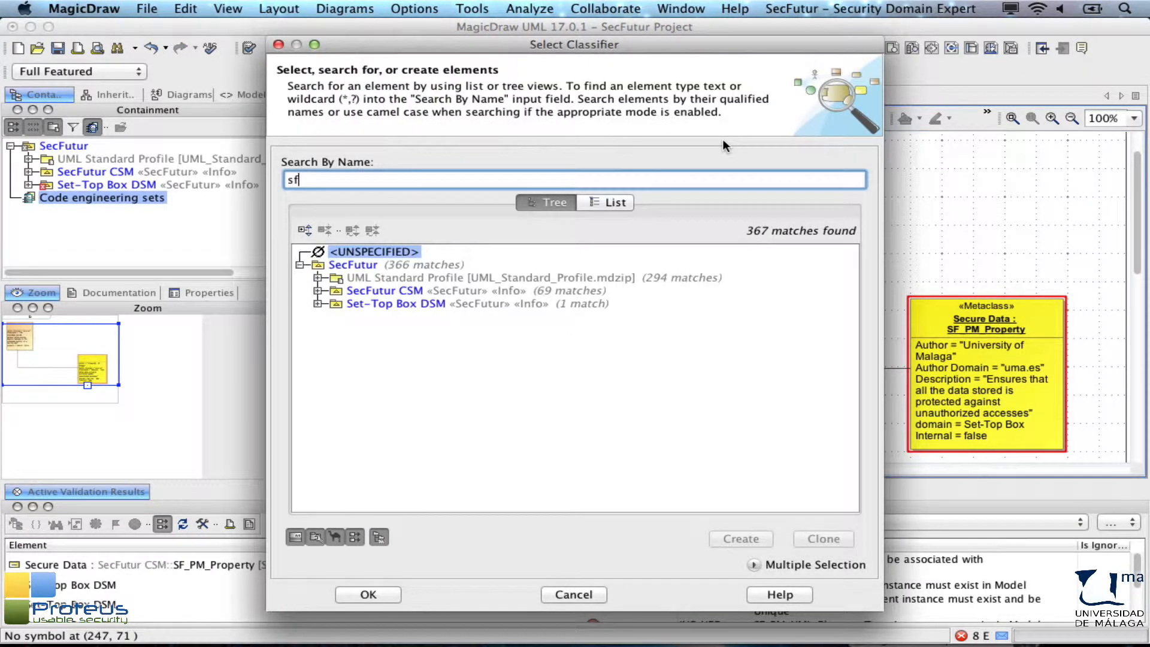
text(_pm_pro)
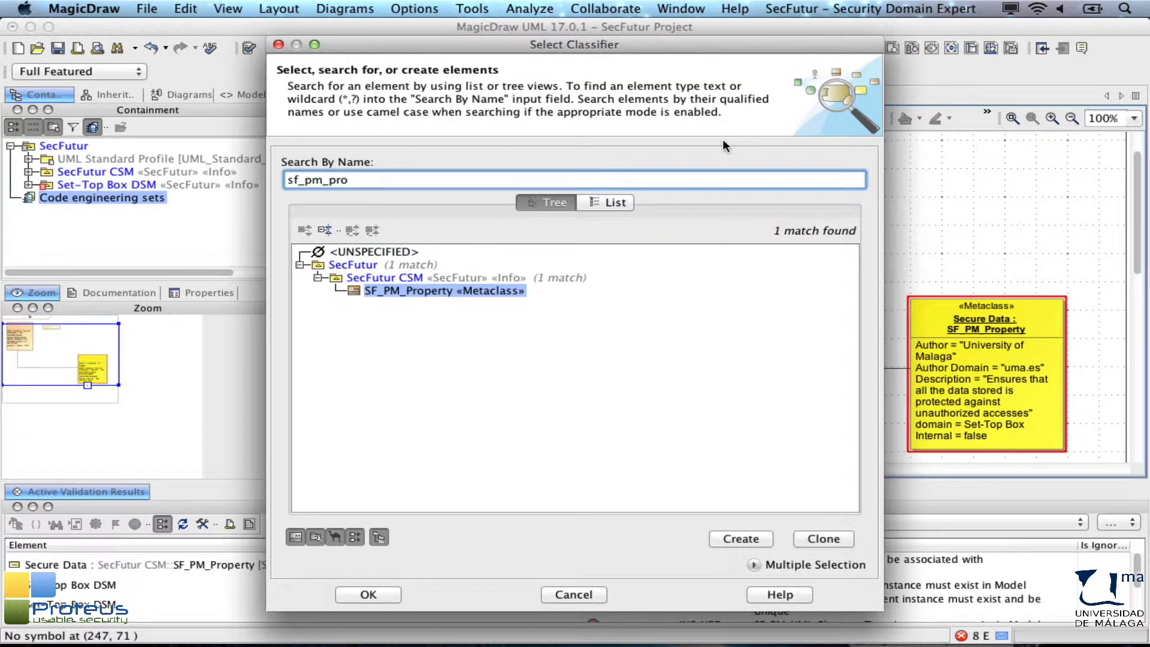
double_click(443, 291)
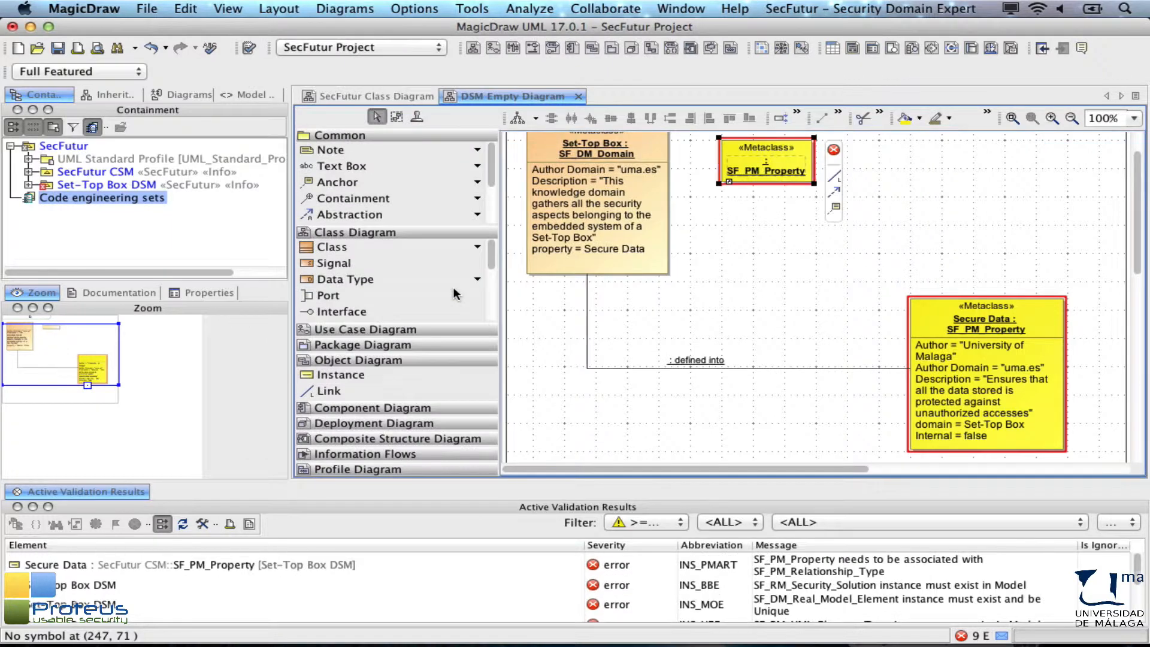
Step: Name the new SF_PM_Property instance Authorization
text(Authorization :)
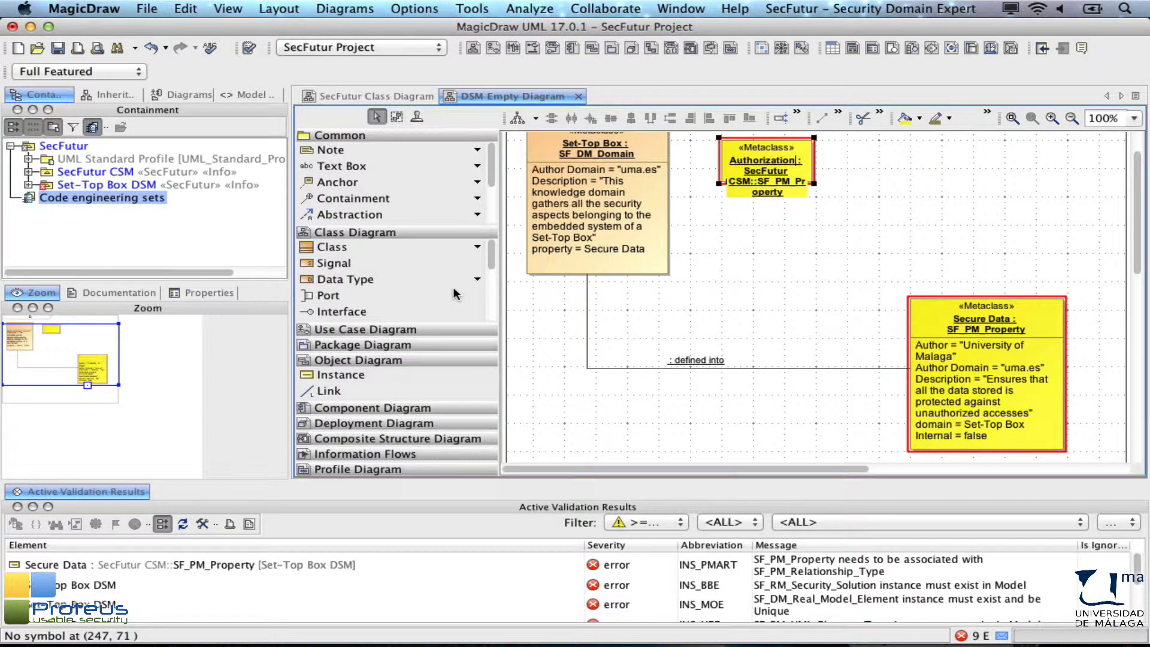
click(876, 180)
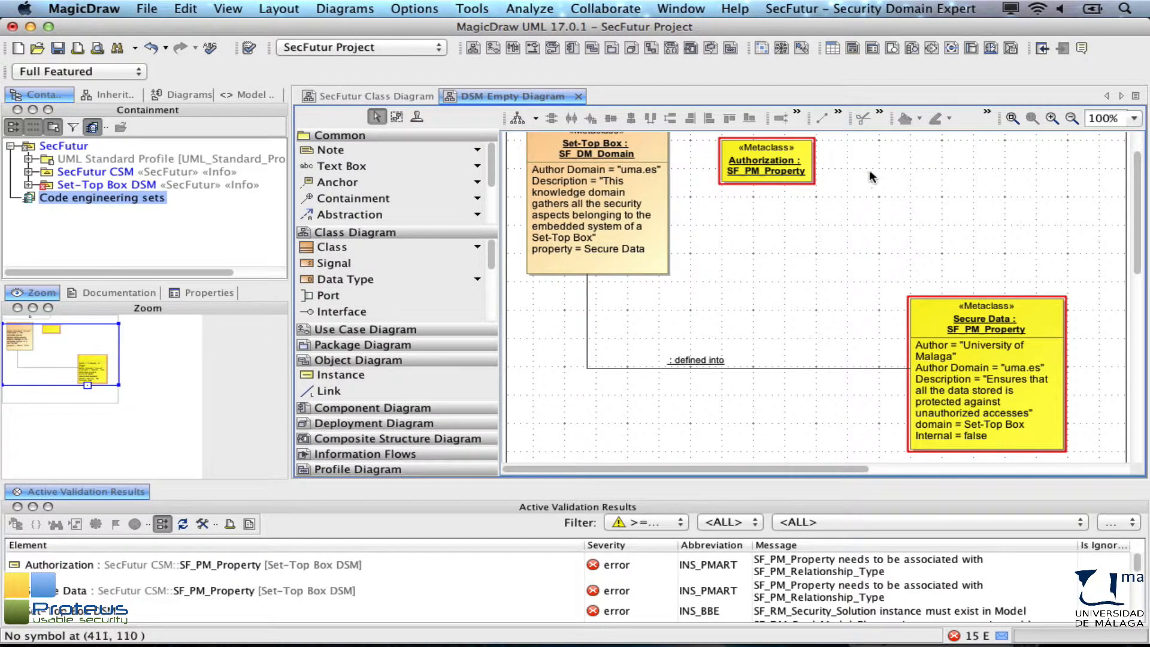
Step: Open the Authorization instance's slots and set the Author slot to University of Malaga
double_click(806, 153)
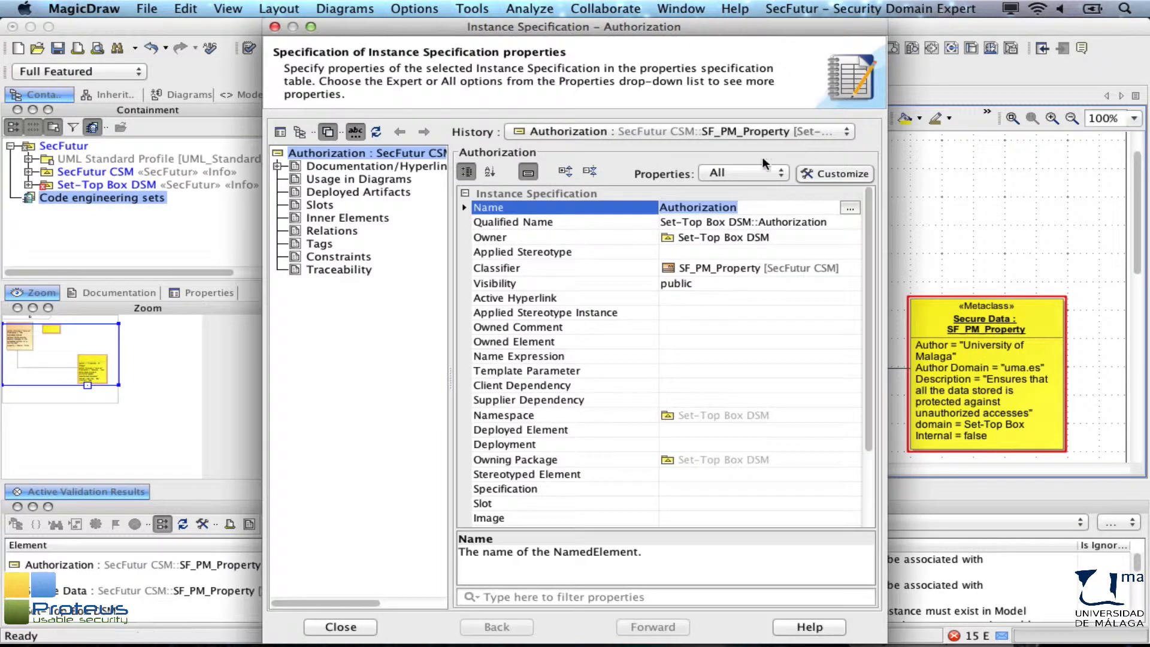
click(325, 204)
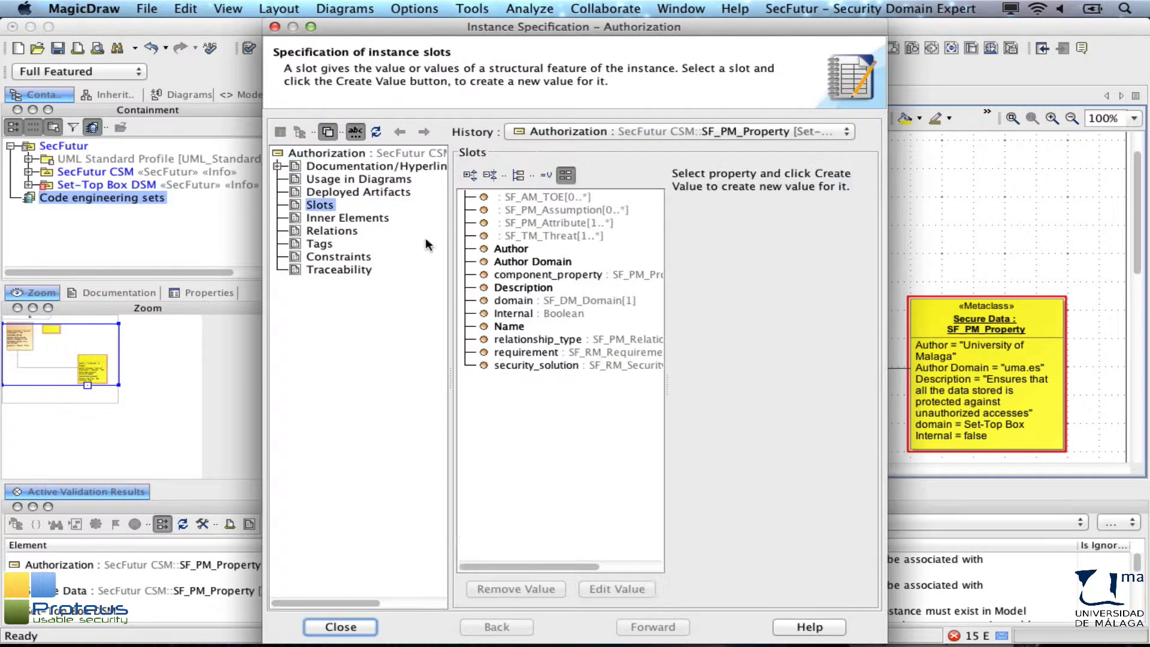
click(519, 248)
text(Univ)
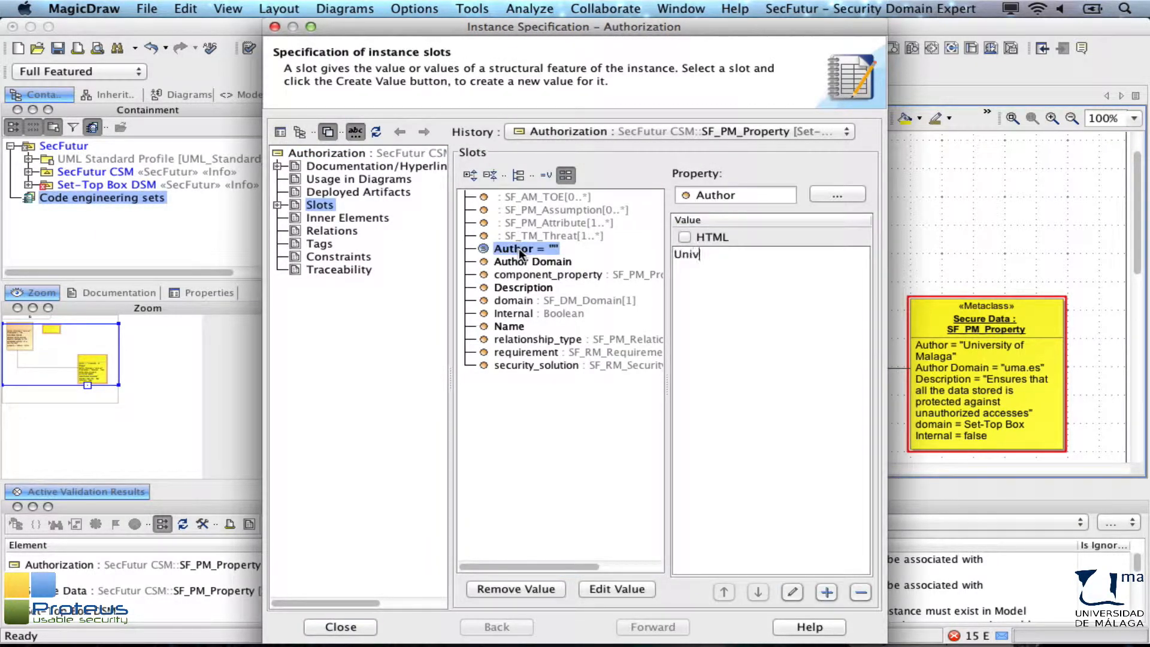
text(ersity of Malaga)
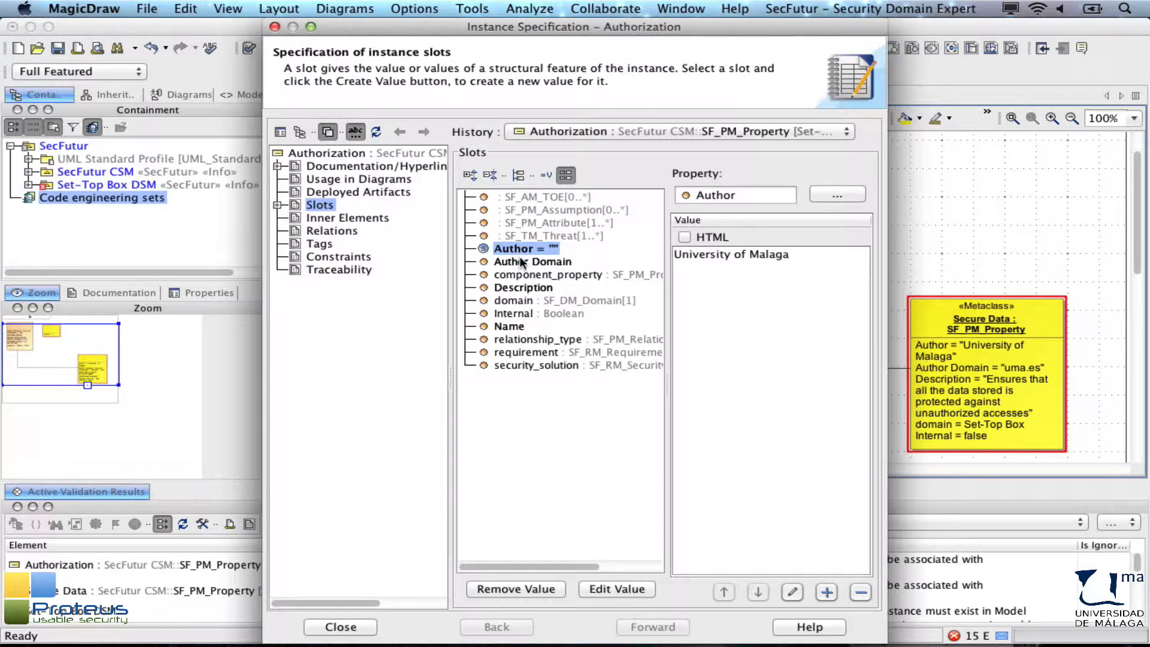
Step: Set Author Domain to uma.es and paste the Description "It determines whether a particular entity is authorized to perform a given activity"
click(520, 260)
text(uma.es)
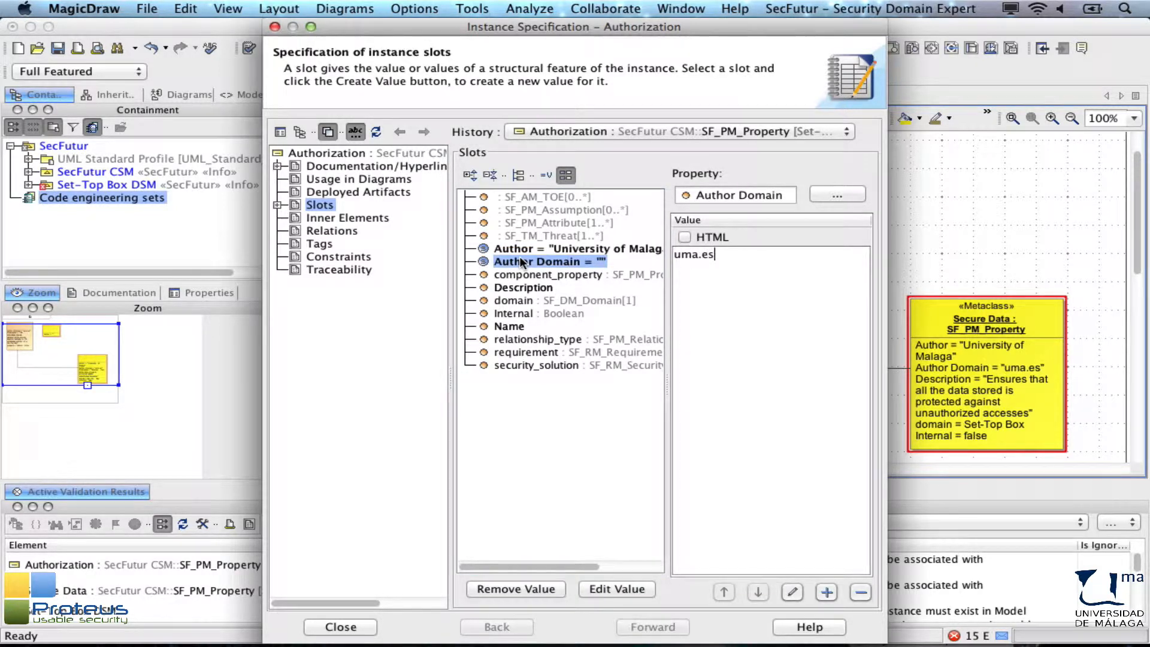
click(528, 288)
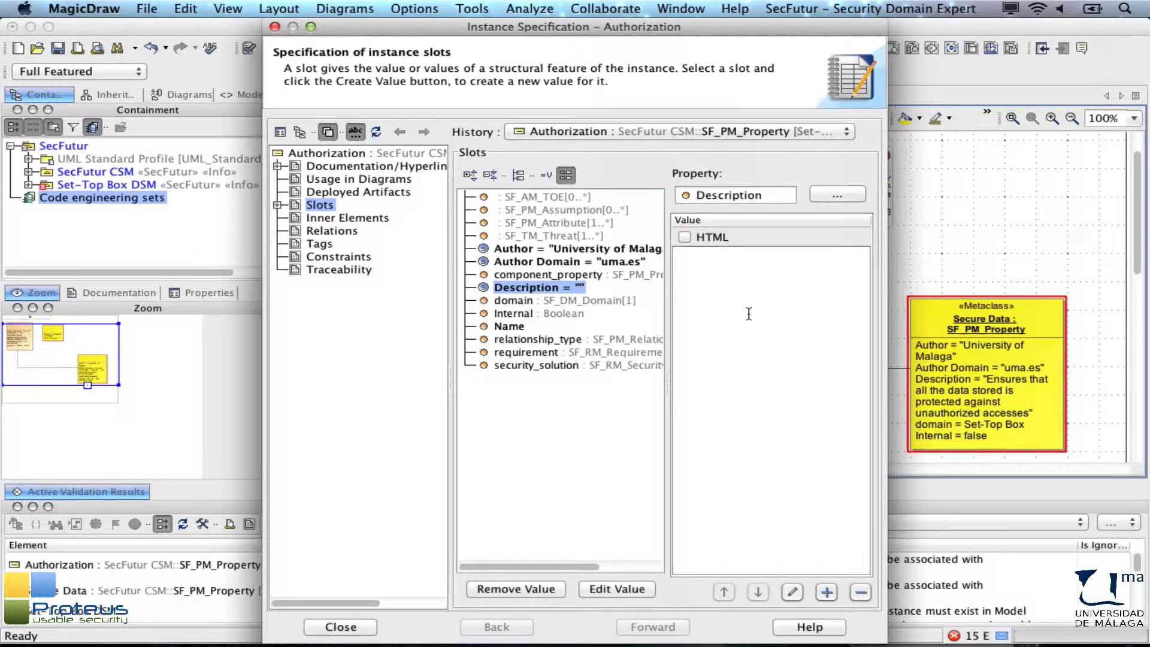
text(It determines whether a particular entity is authorized to perform a given activity)
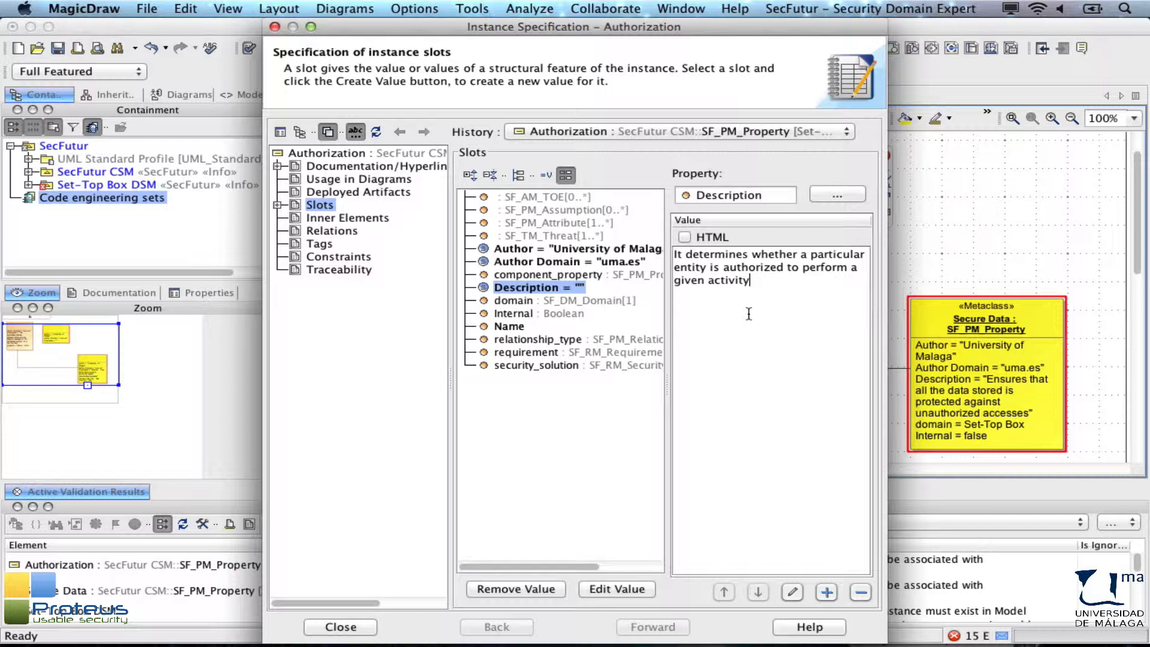
Step: Set the Authorization instance's Internal slot to true and close the specification dialog
double_click(523, 314)
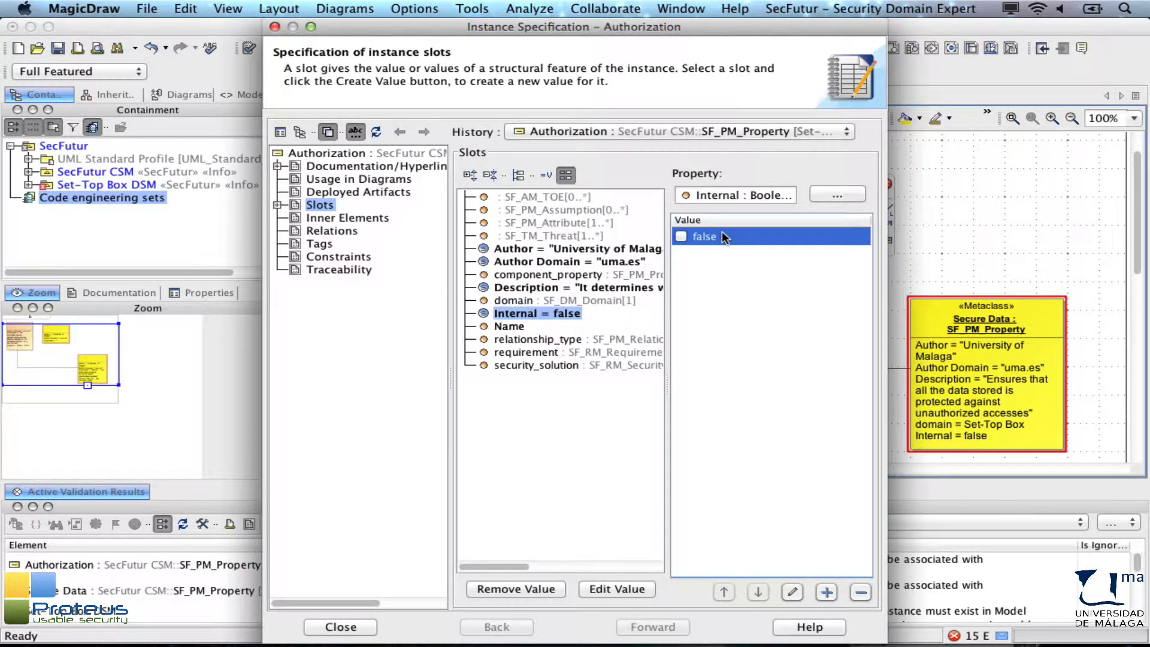
click(721, 231)
click(340, 627)
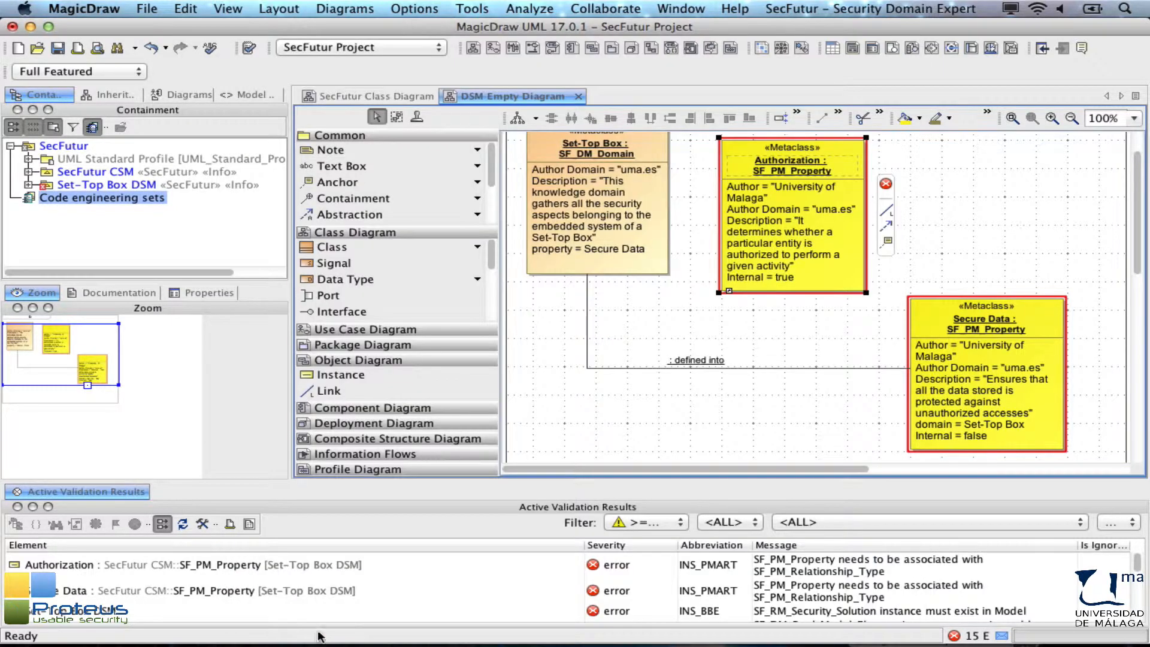